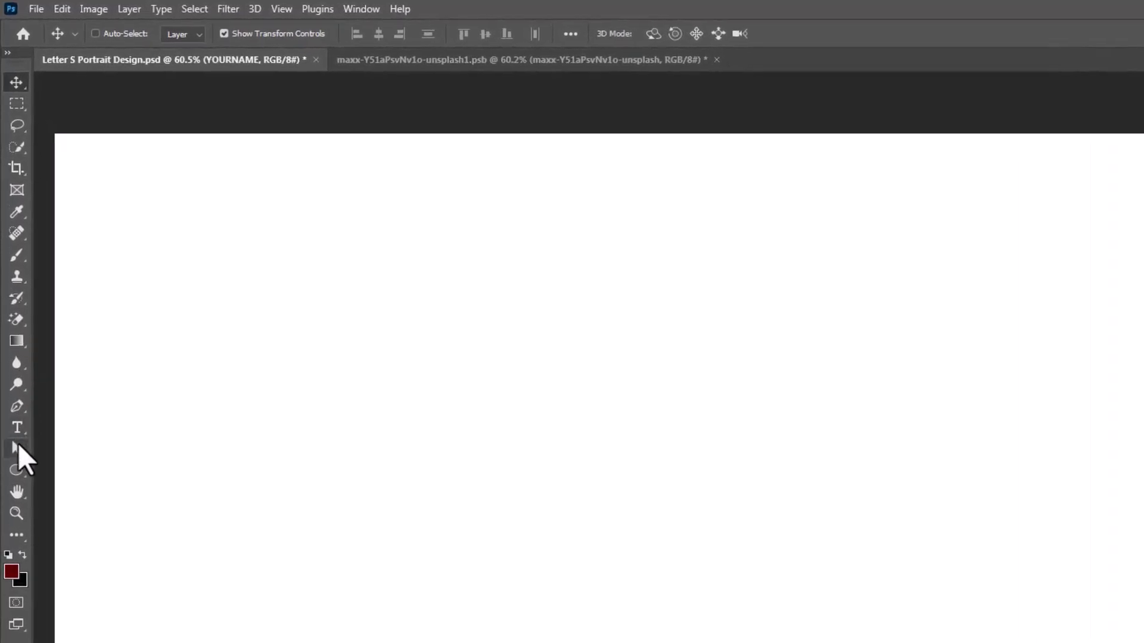
Step: Switch to the Horizontal Type tool to add text on the blank canvas
click(18, 427)
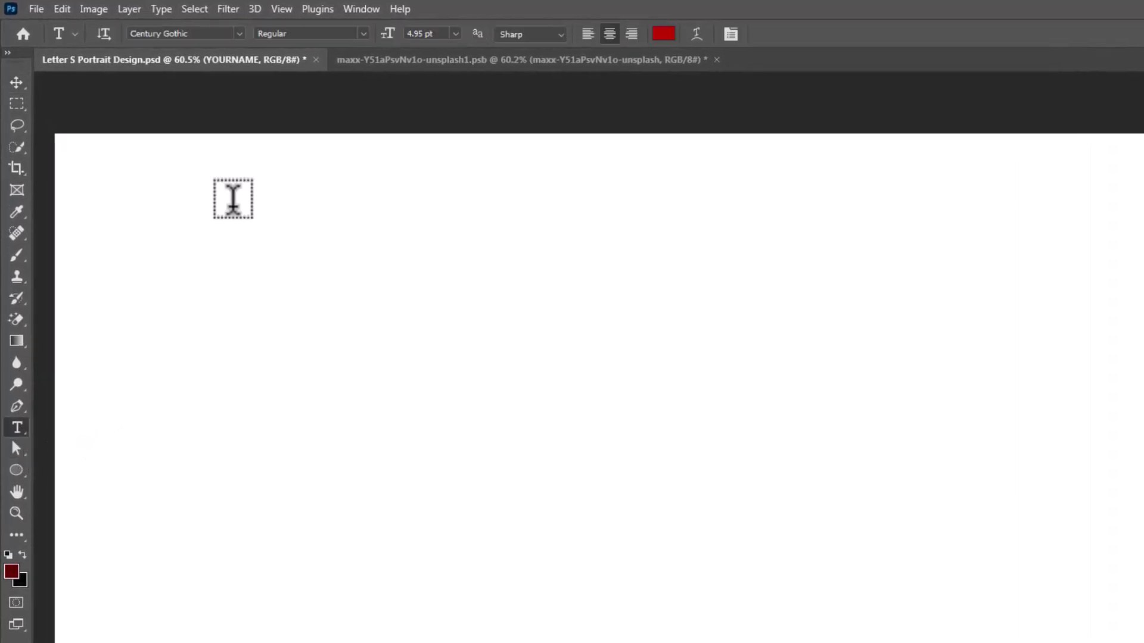
Step: Set the type to Baskerville Old Face Regular with dark red 5f0000 text colour
double_click(217, 33)
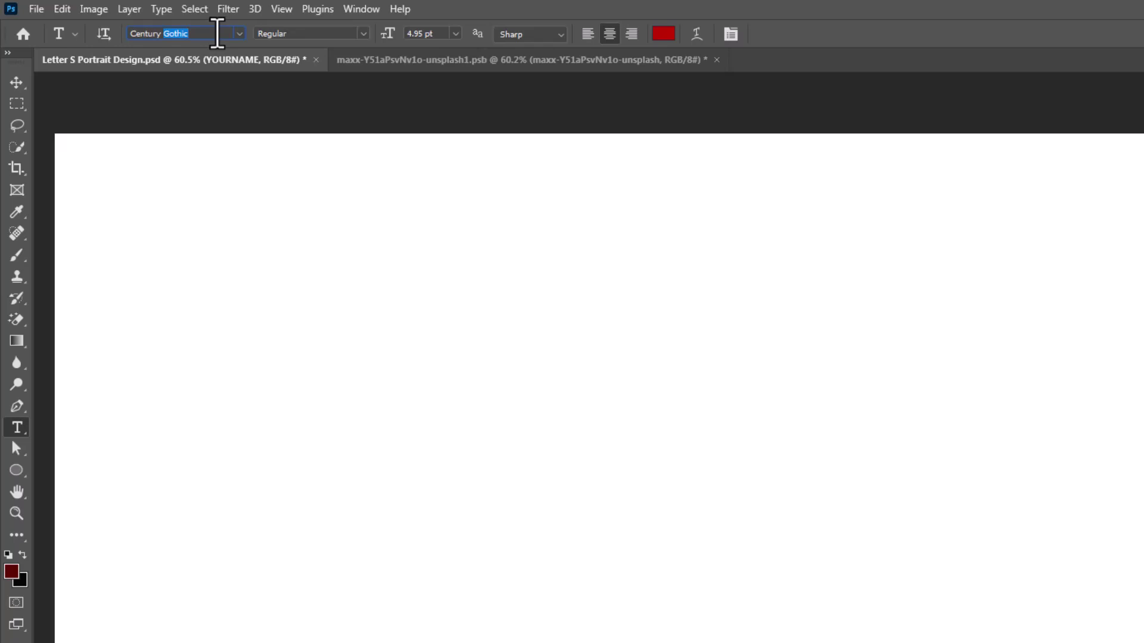
text(Baskerville Old Face)
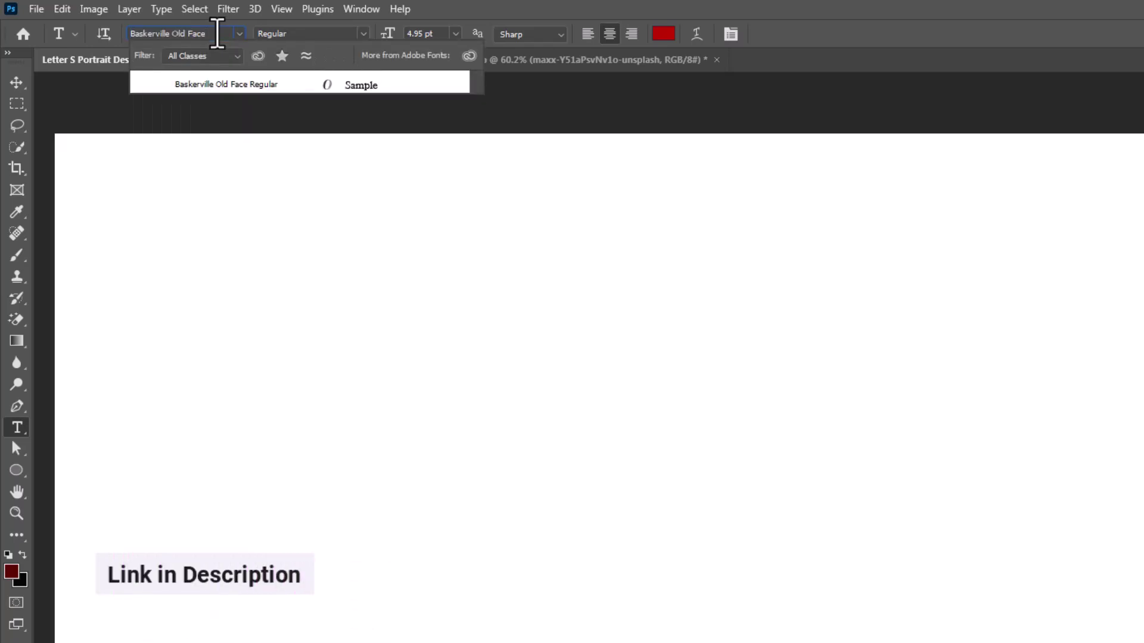
click(203, 85)
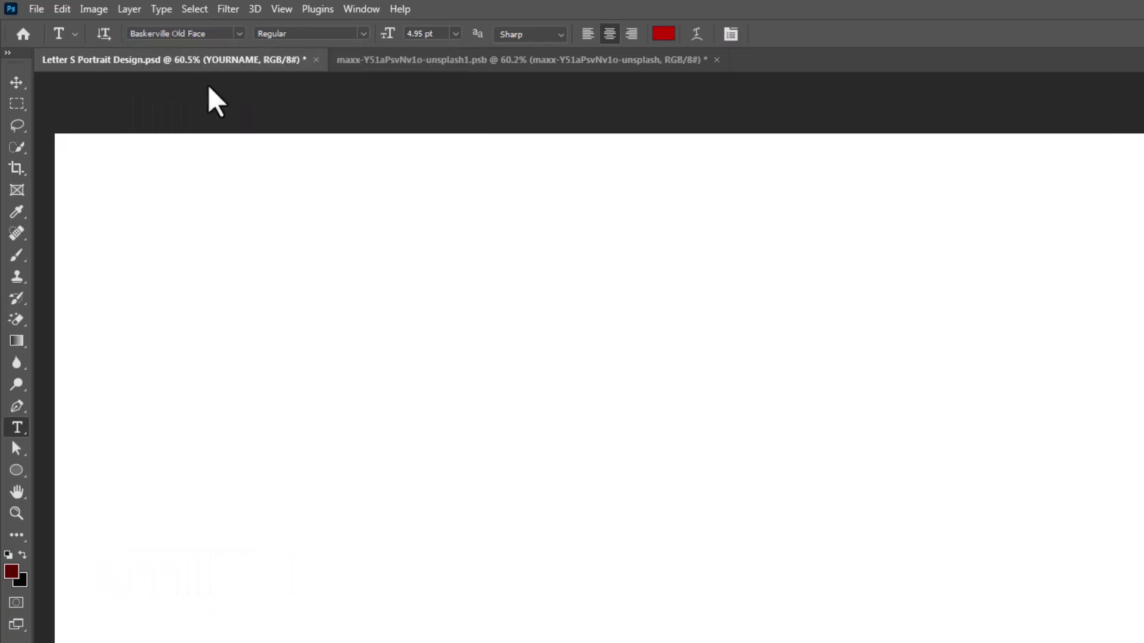
drag(441, 34, 400, 34)
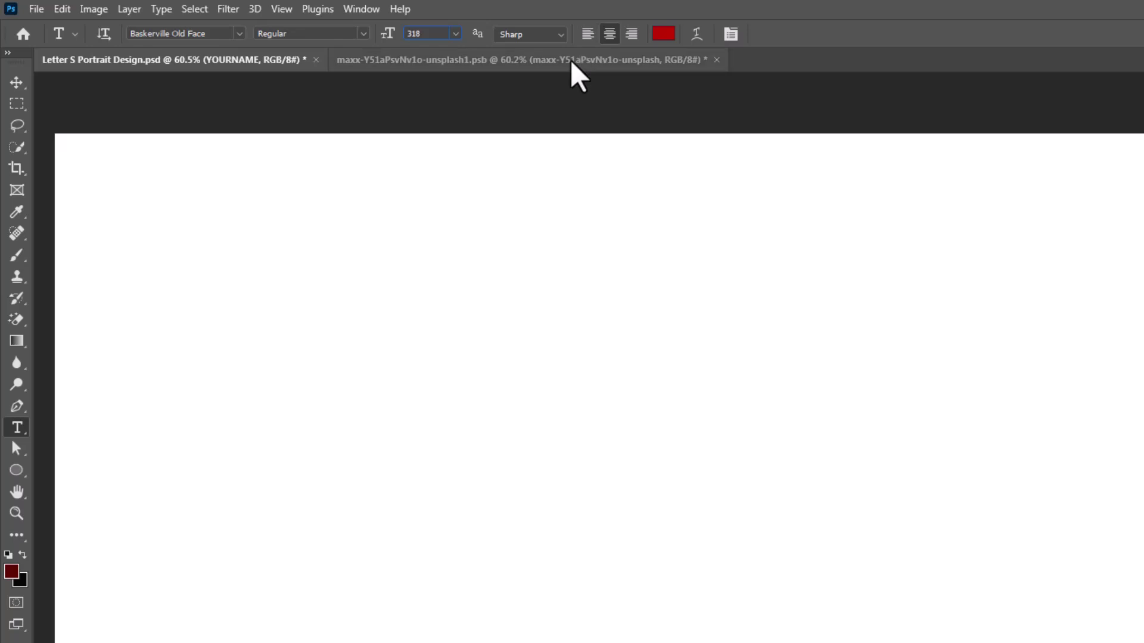
click(663, 34)
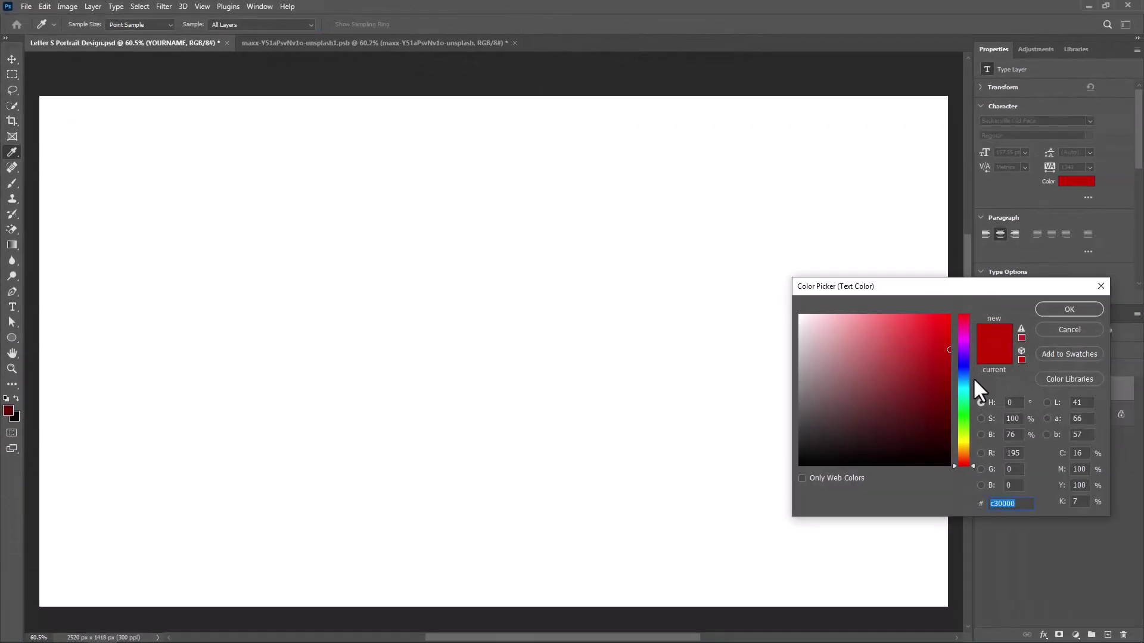
click(12, 408)
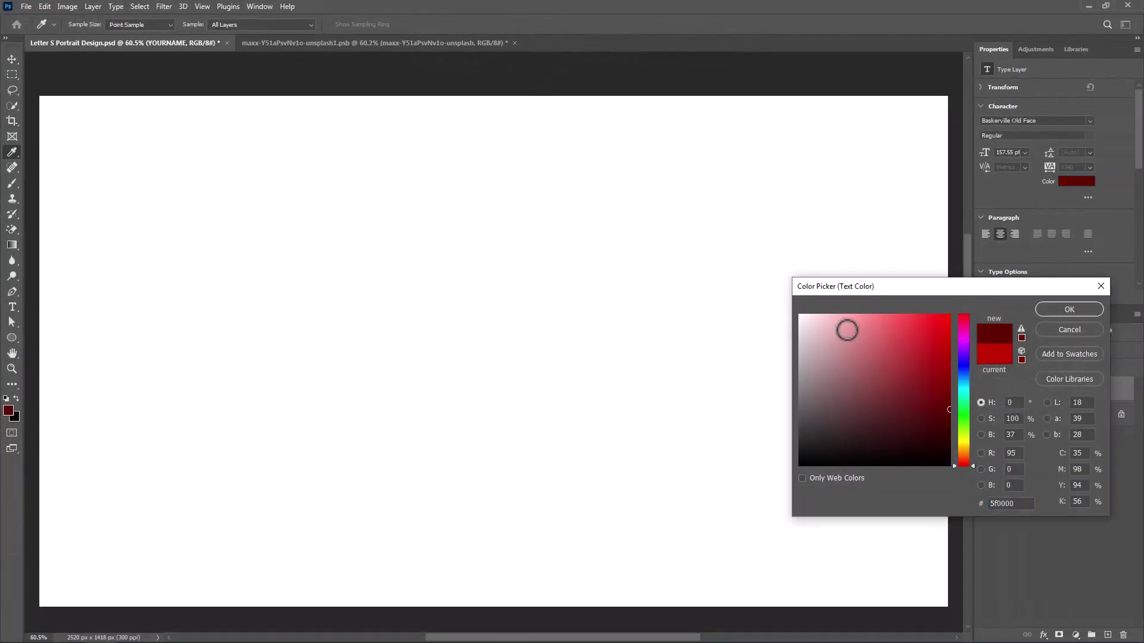
click(1044, 310)
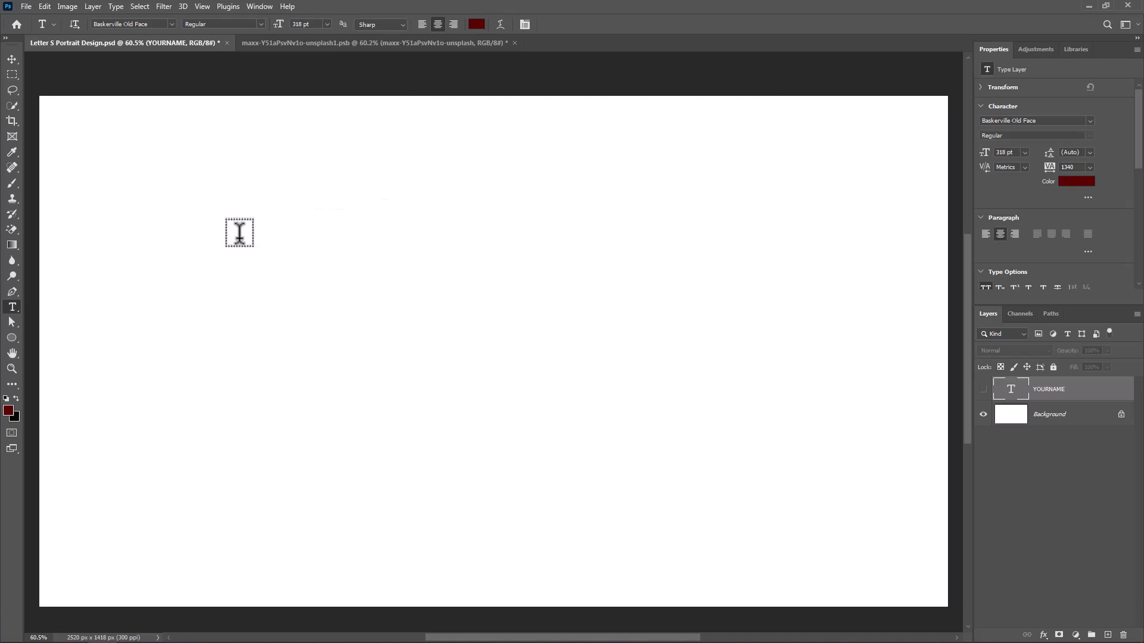
Step: Type a letter S on the canvas and set its size to 318 pt
click(285, 343)
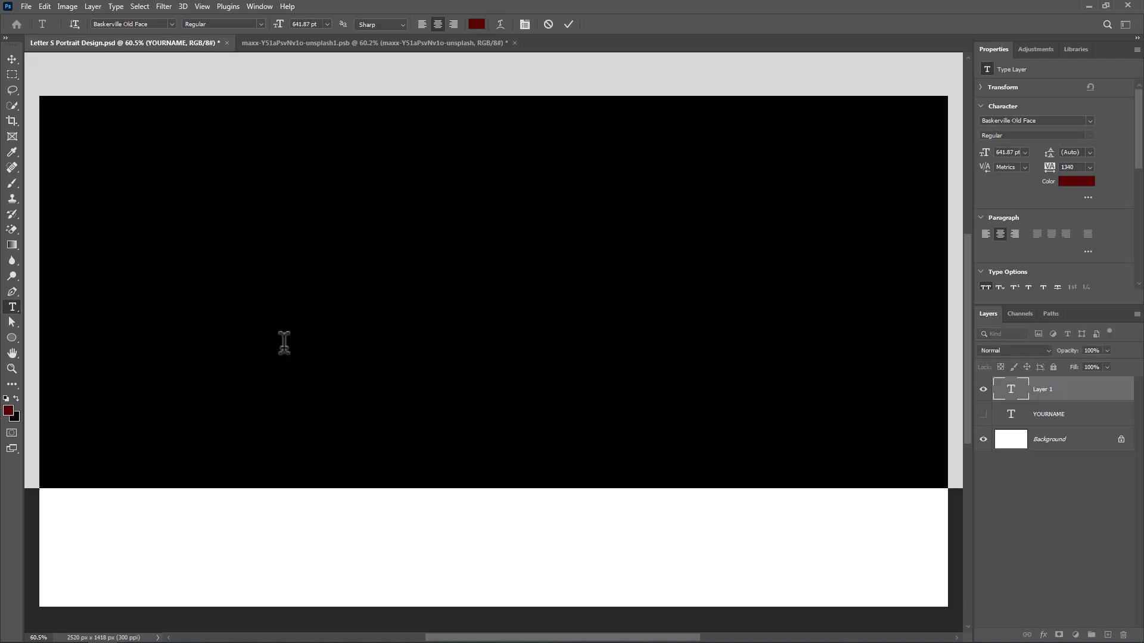
text(S)
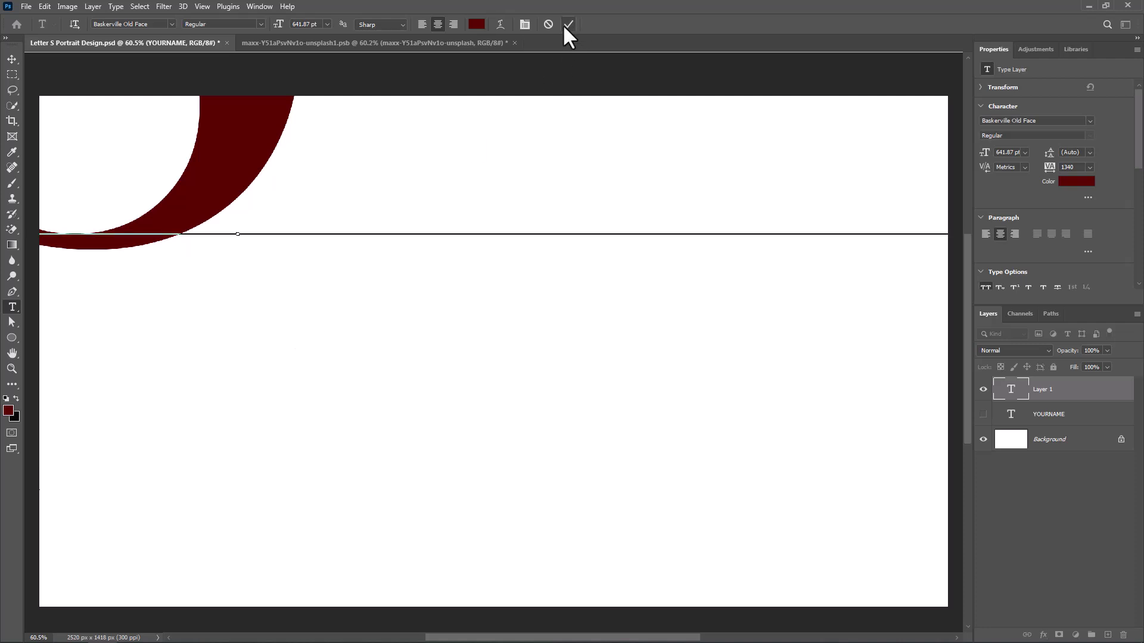
click(527, 57)
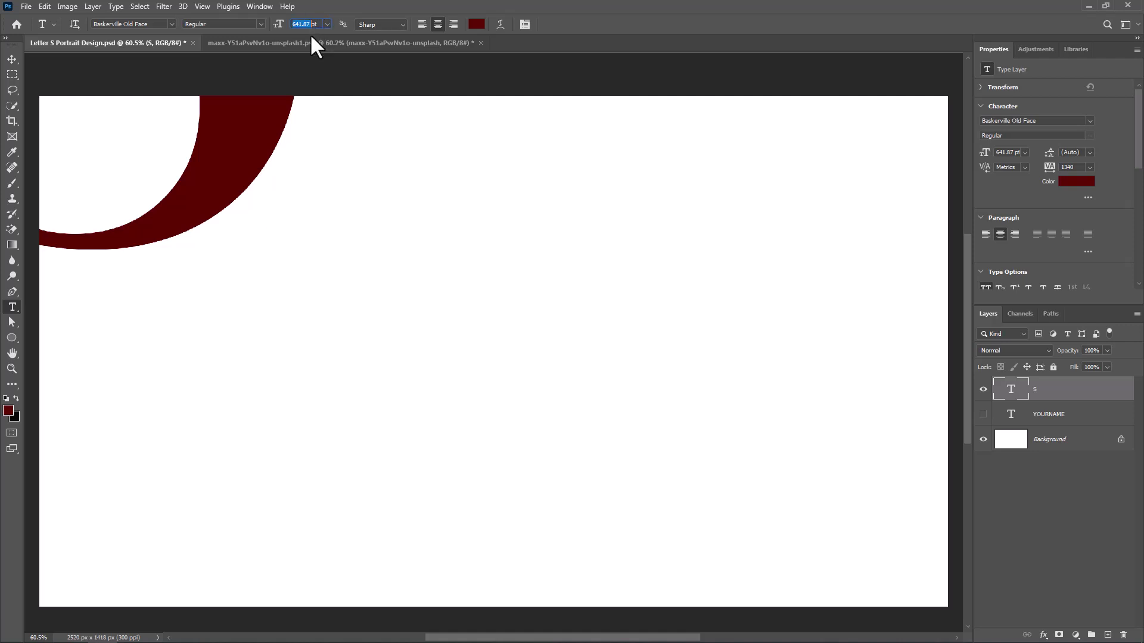
text(8)
key(Return)
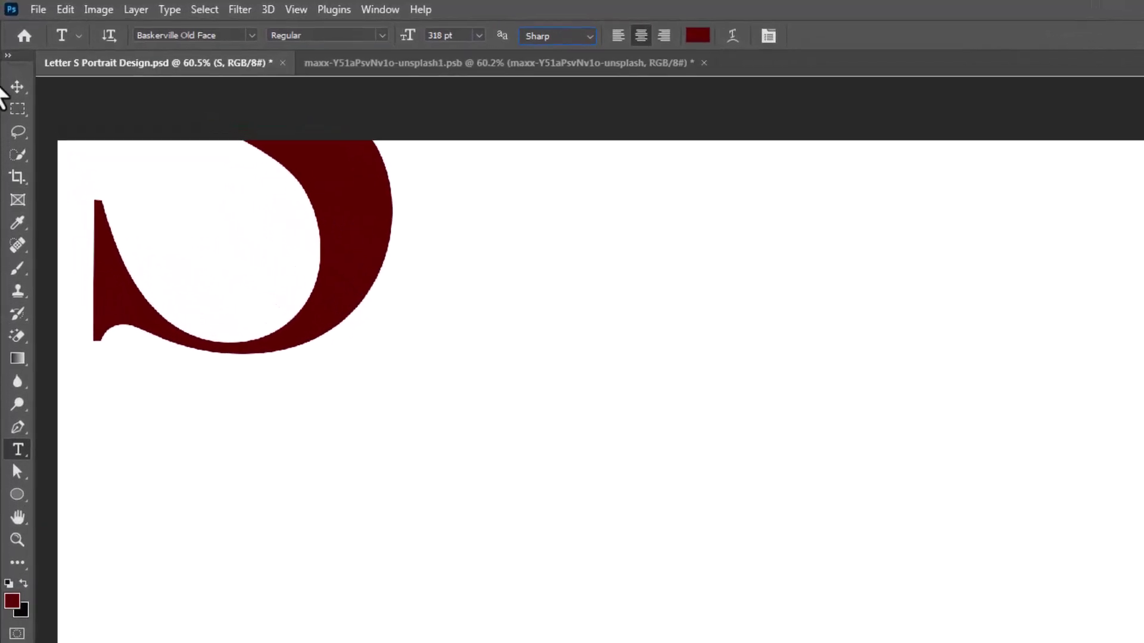
Step: Centre the S horizontally and vertically on the canvas with the Move tool's align buttons
click(17, 87)
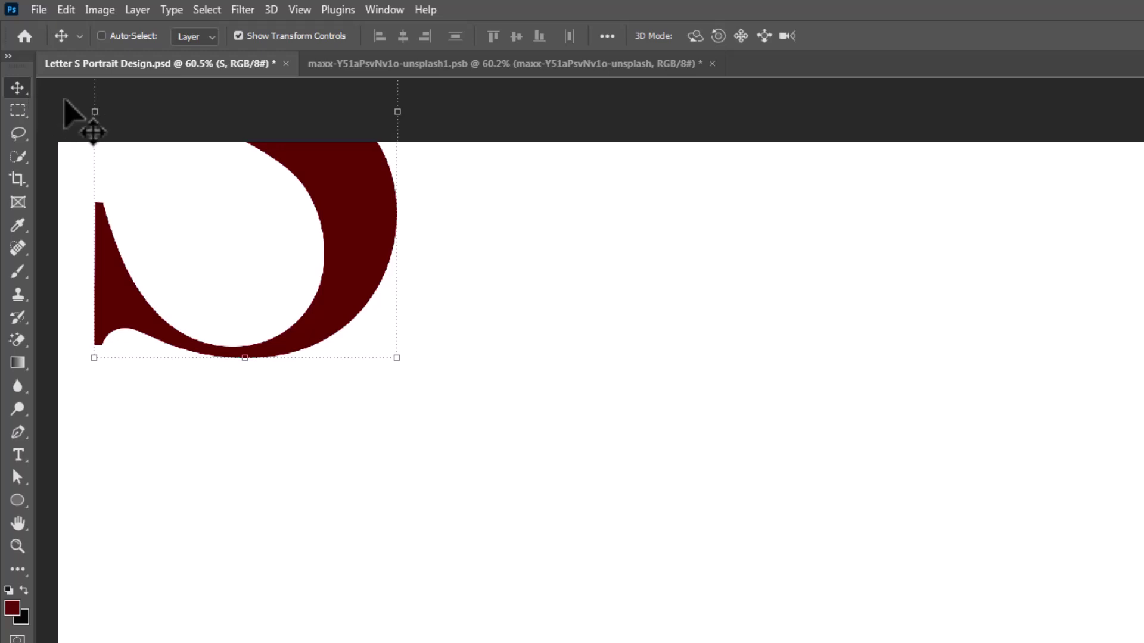
key(ctrl+a)
click(403, 36)
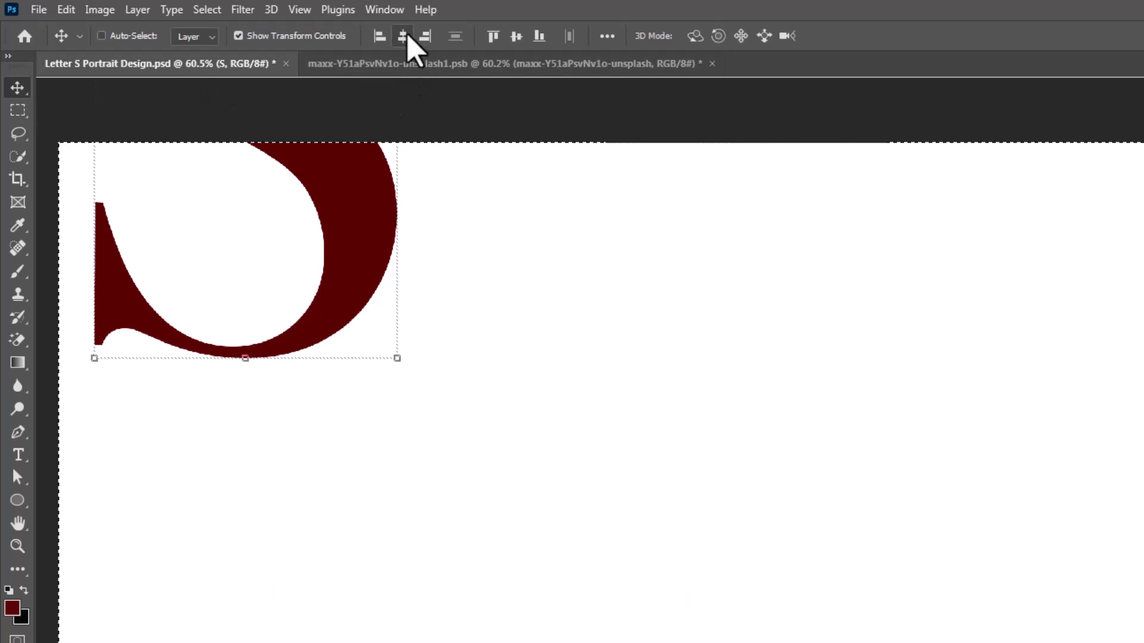
click(516, 36)
key(ctrl+d)
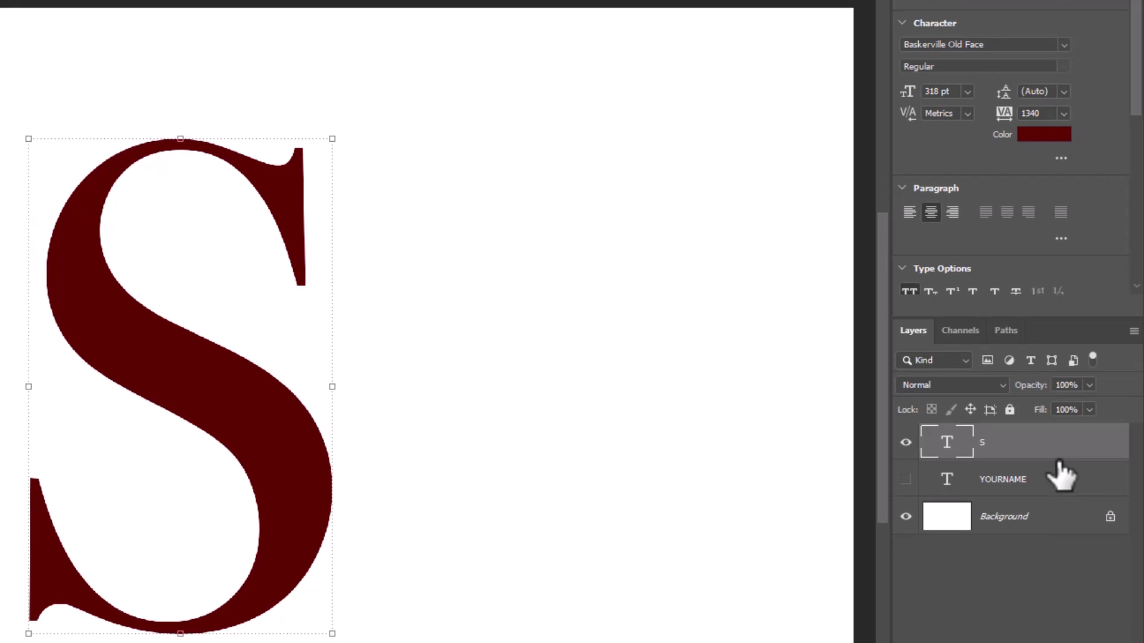
Step: Give the S a 3 px Outside stroke with a Gradient fill and open that gradient
right_click(1069, 461)
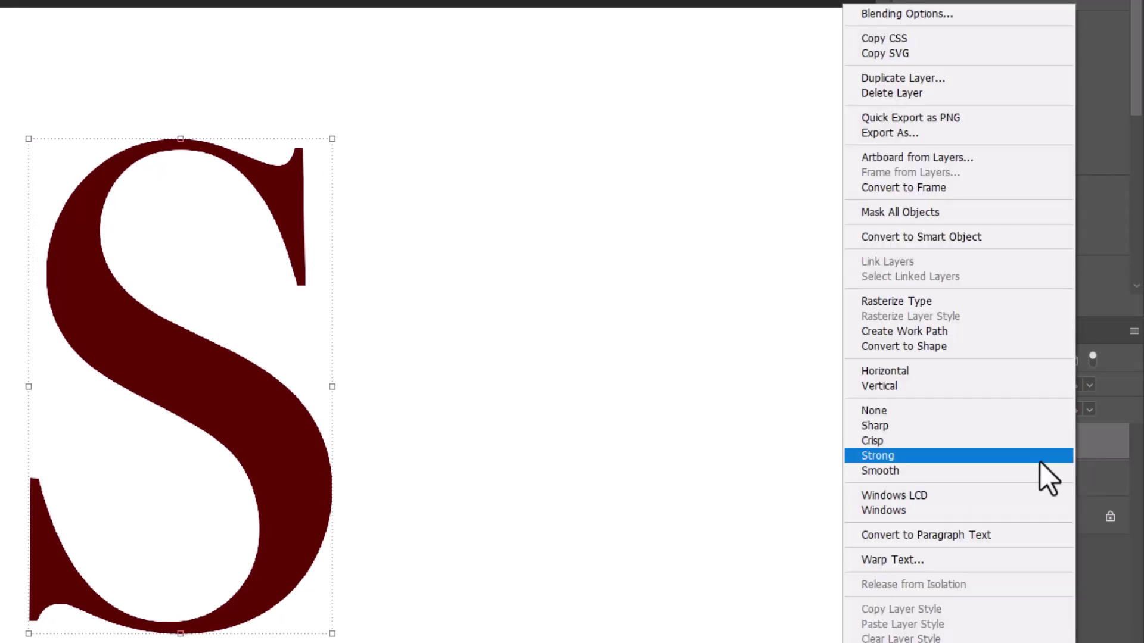
click(903, 15)
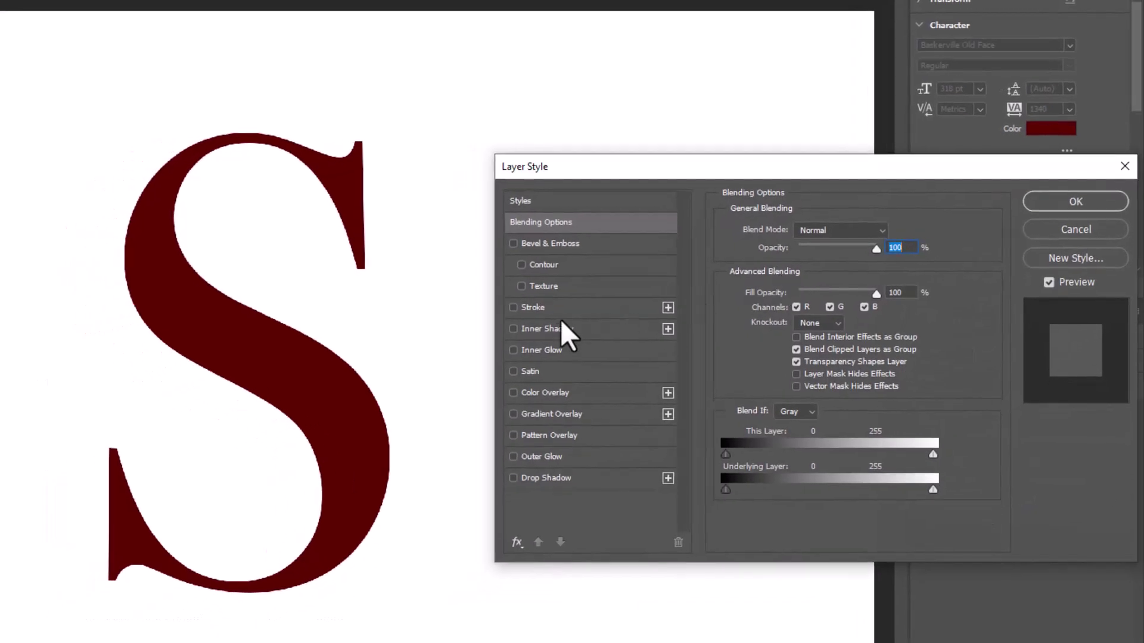
click(538, 308)
click(886, 229)
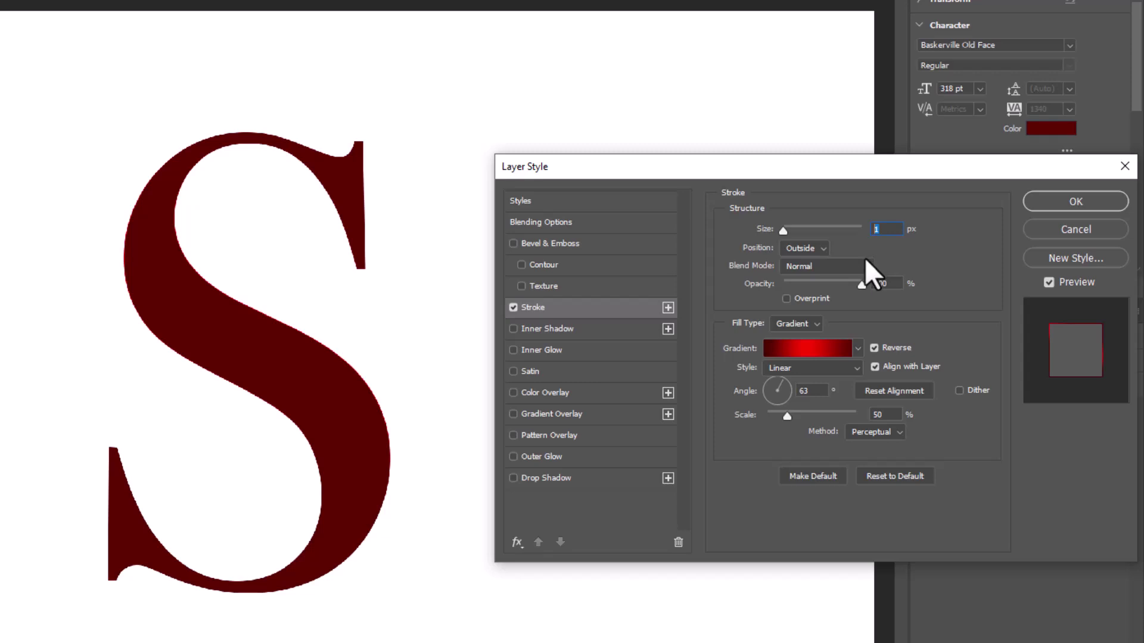
text(3)
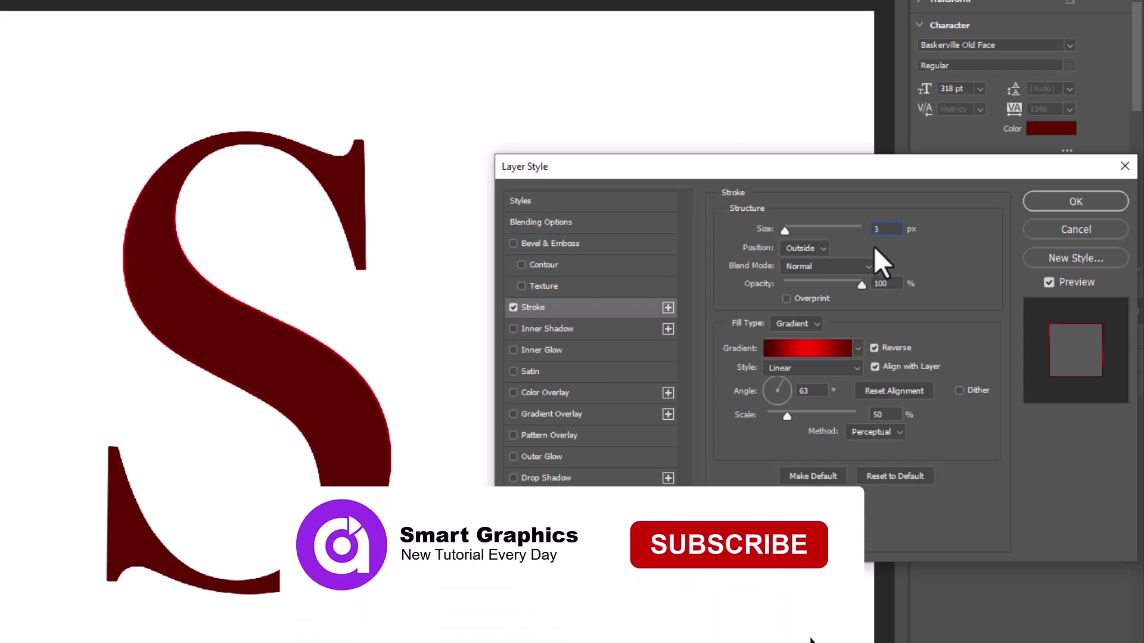
click(824, 248)
click(811, 259)
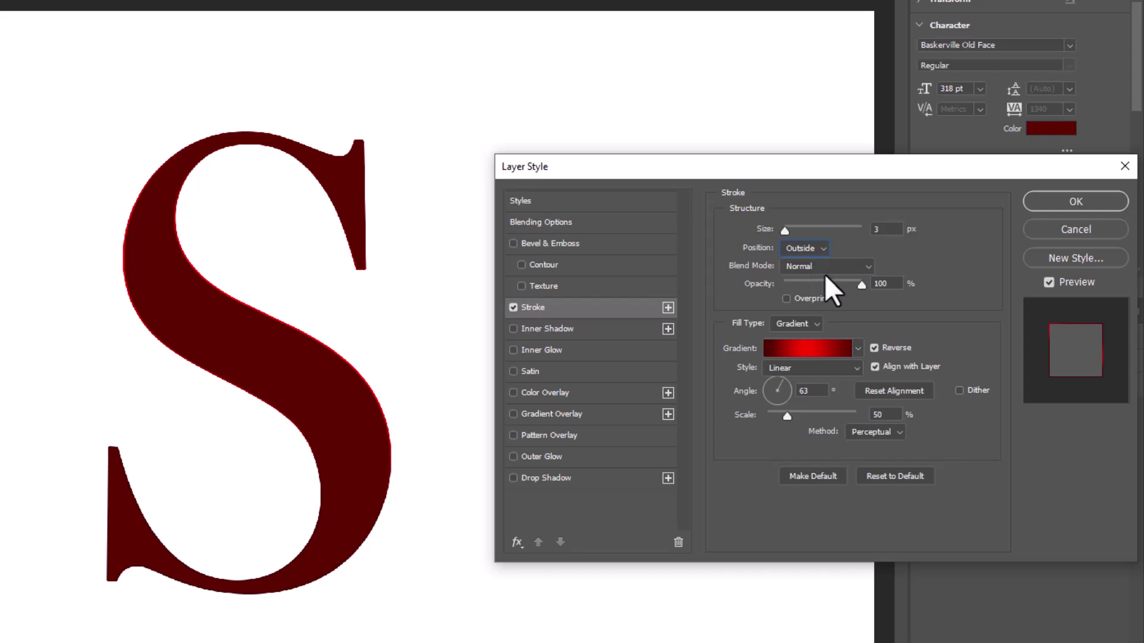
click(808, 323)
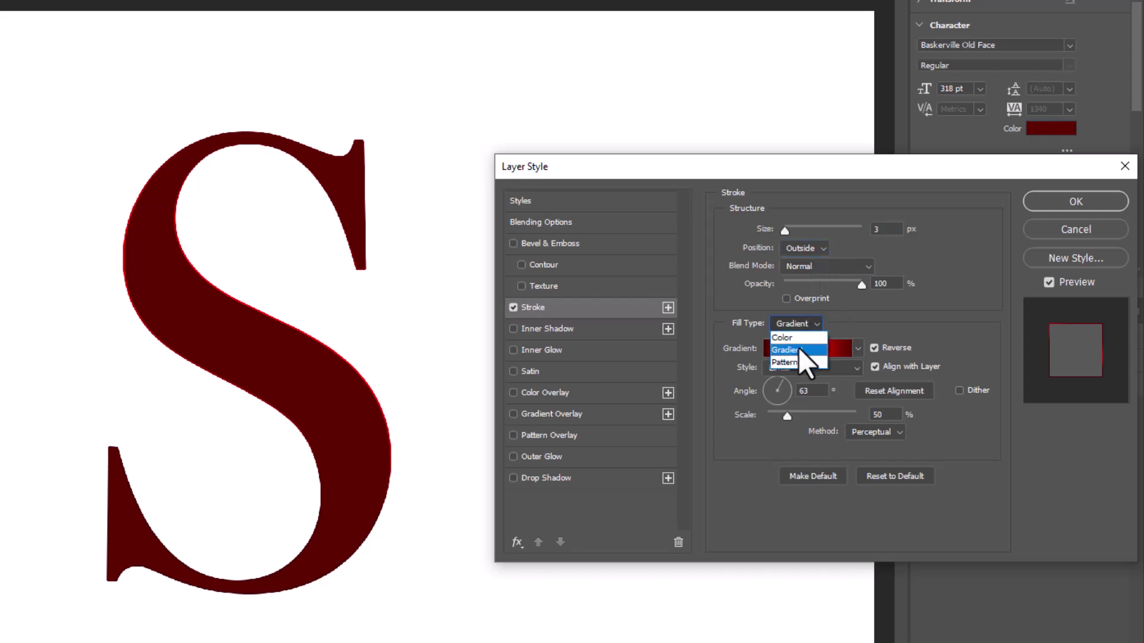
click(799, 350)
click(806, 350)
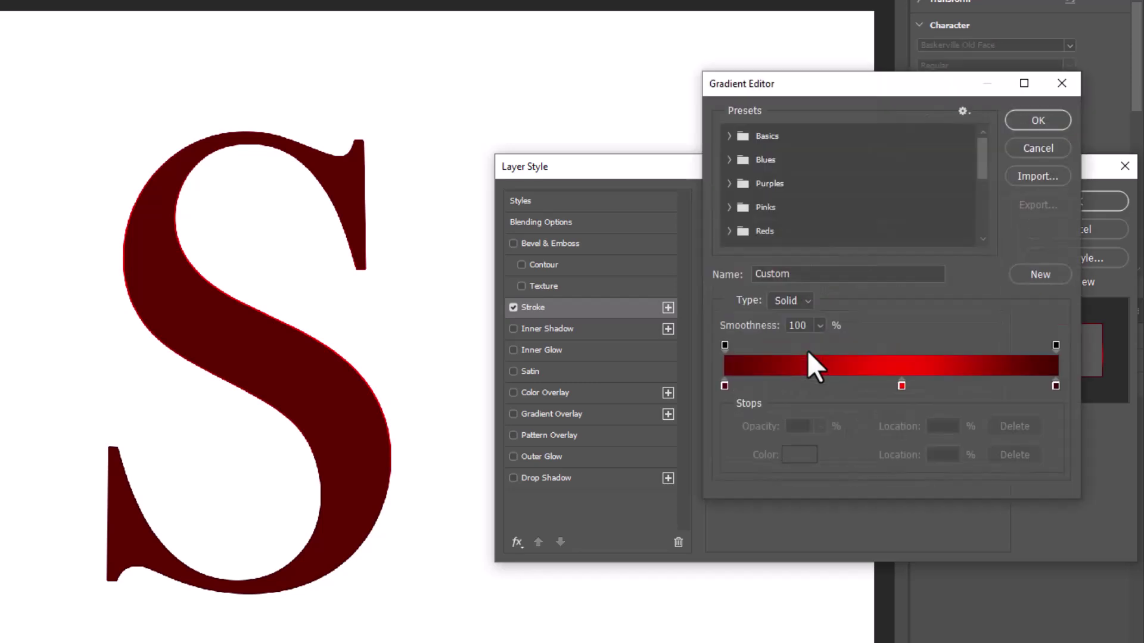
Step: Set the stroke gradient stops to 5f0000, bright red e01717 in the middle, and 470000
double_click(724, 386)
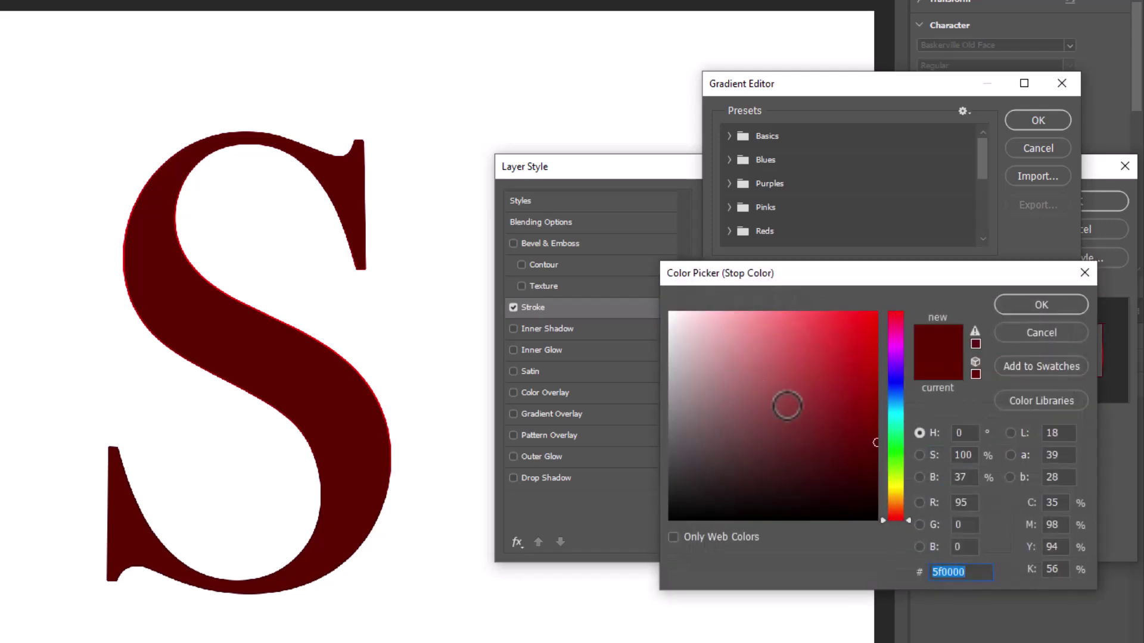
click(1031, 303)
click(1056, 385)
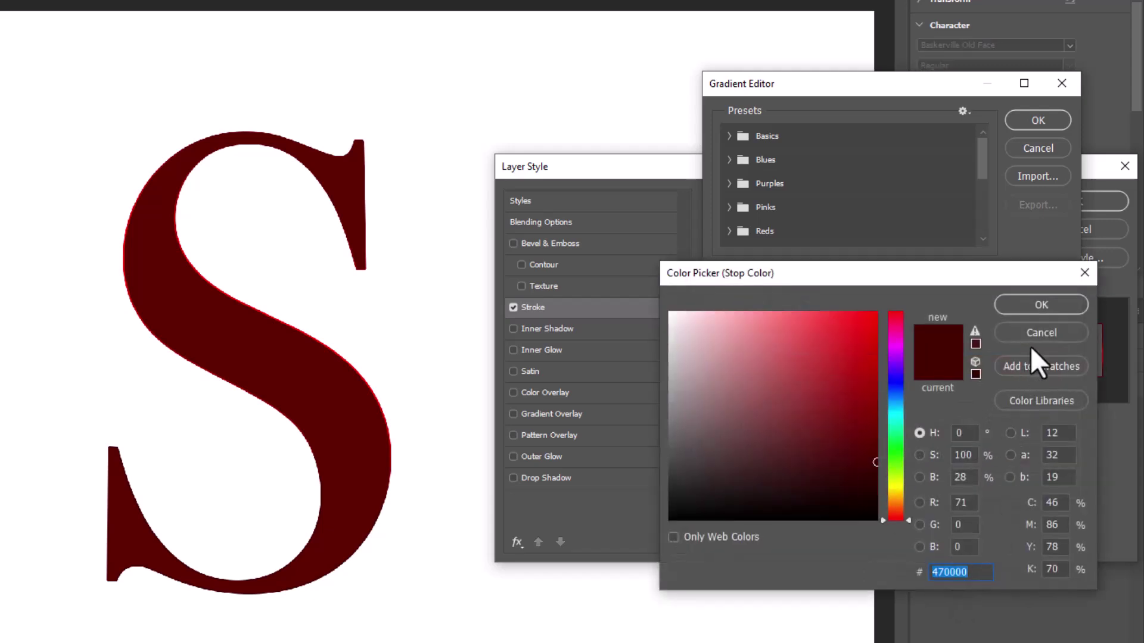
click(1045, 305)
double_click(900, 385)
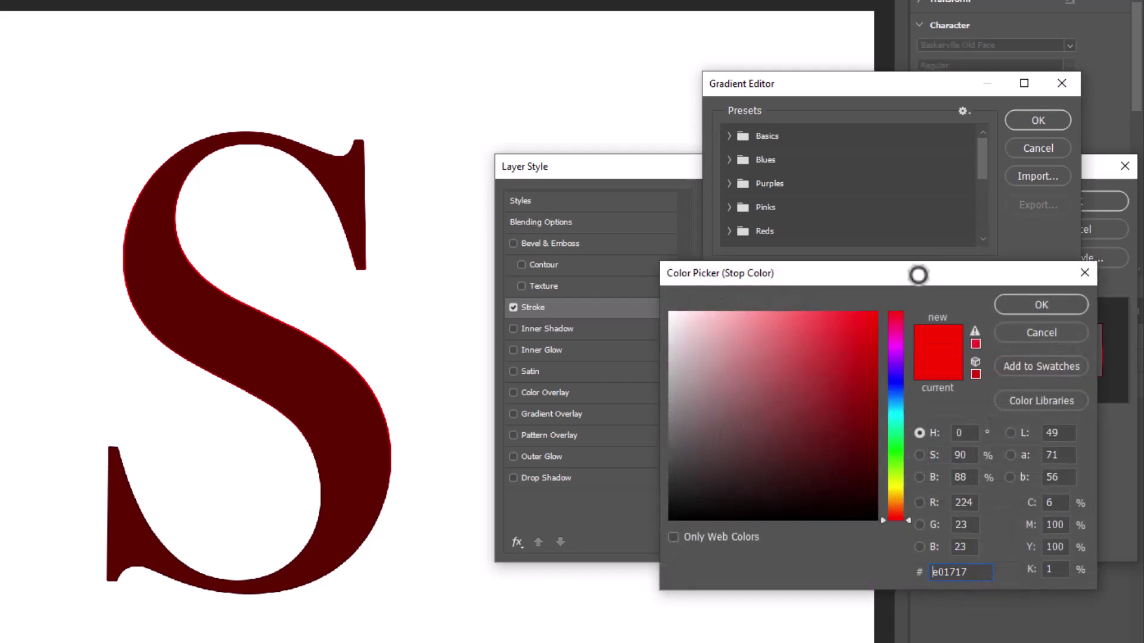
click(1042, 306)
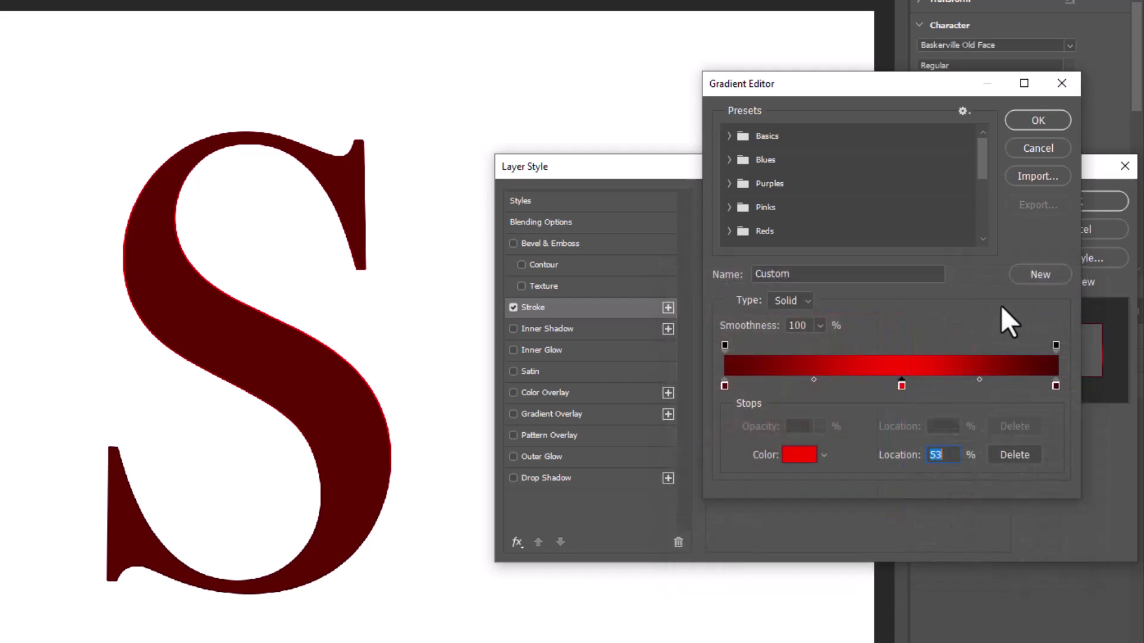
click(1036, 121)
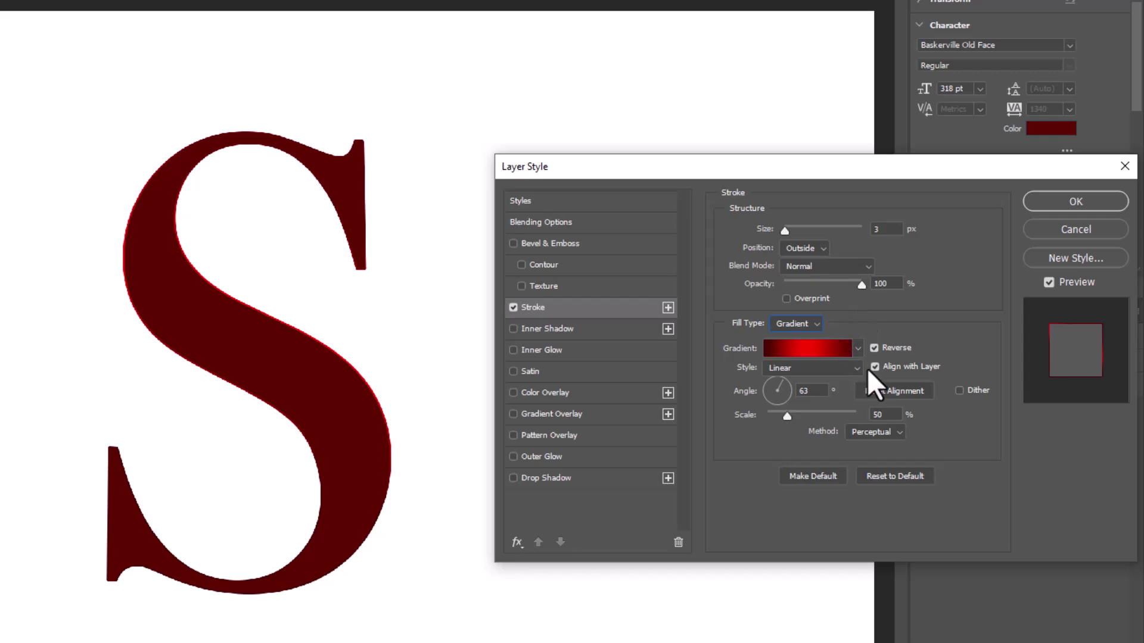
Step: Enable Dither and keep the stroke gradient style Linear
click(960, 389)
click(857, 368)
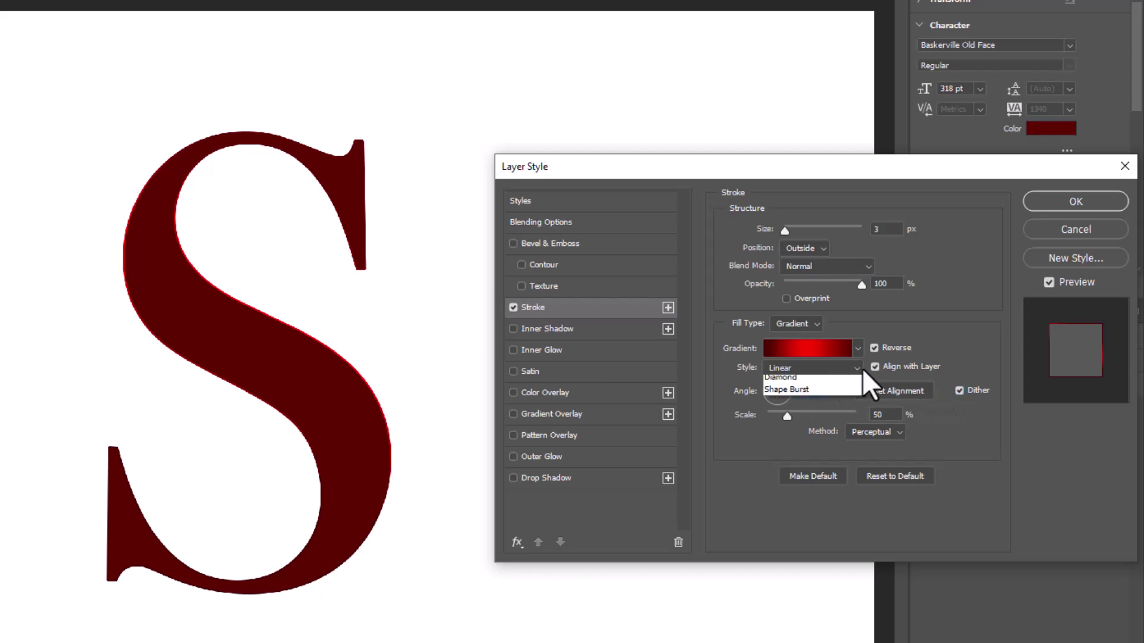
click(794, 383)
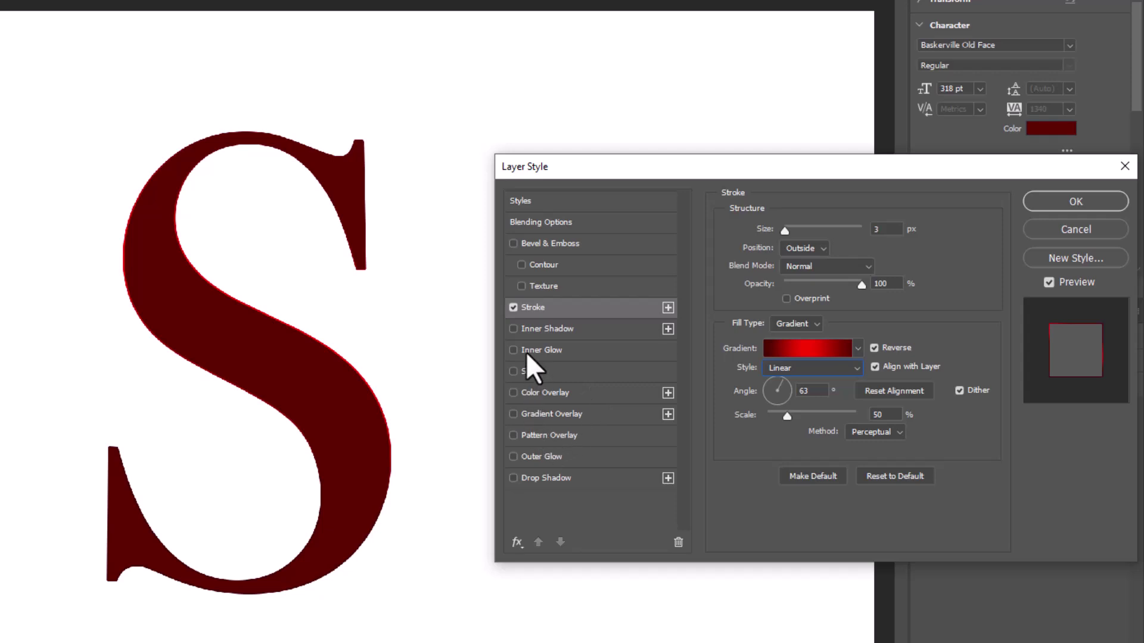
Step: Add an Inner Shadow: 70% opacity, distance 11, choke 43, size 29, noise 5, and apply
click(524, 329)
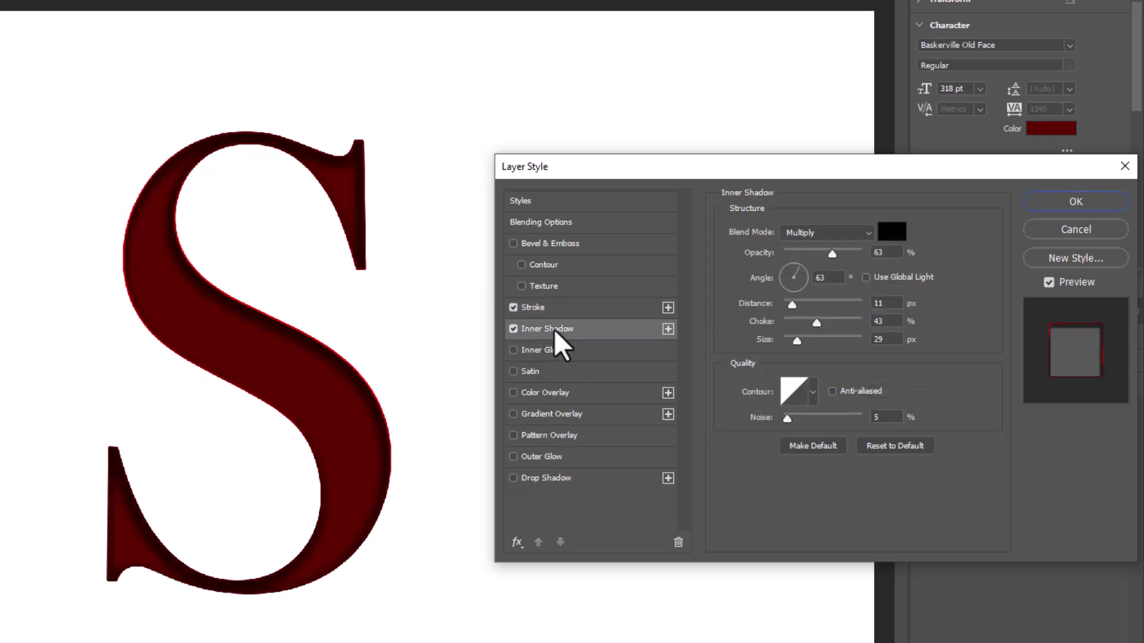
click(838, 254)
click(817, 279)
click(881, 304)
click(880, 322)
click(879, 339)
click(872, 416)
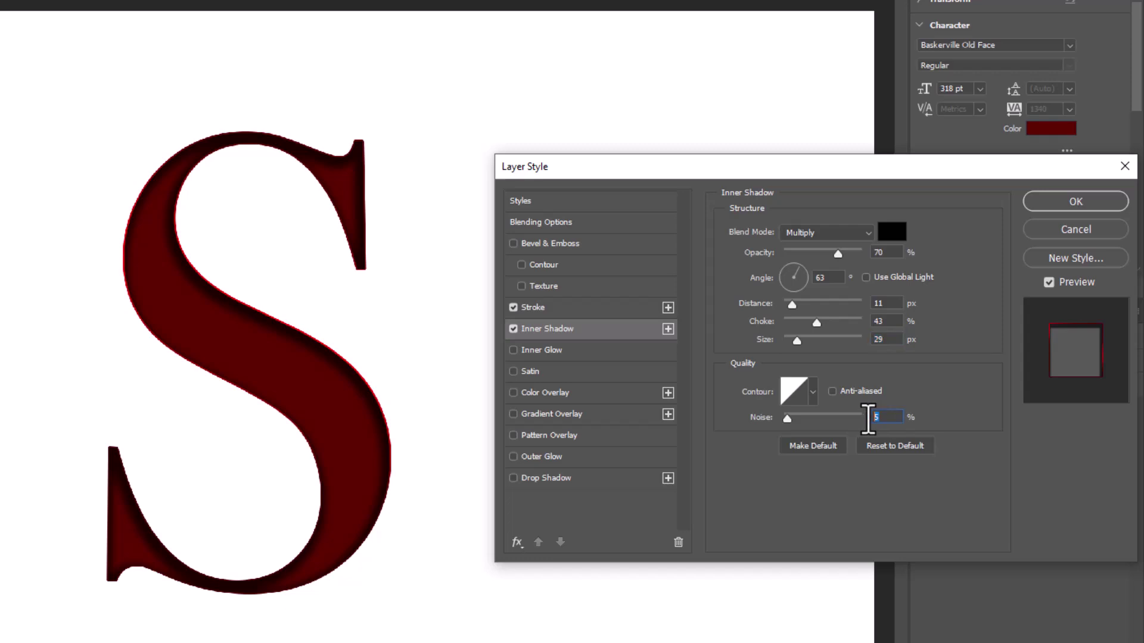
click(1075, 200)
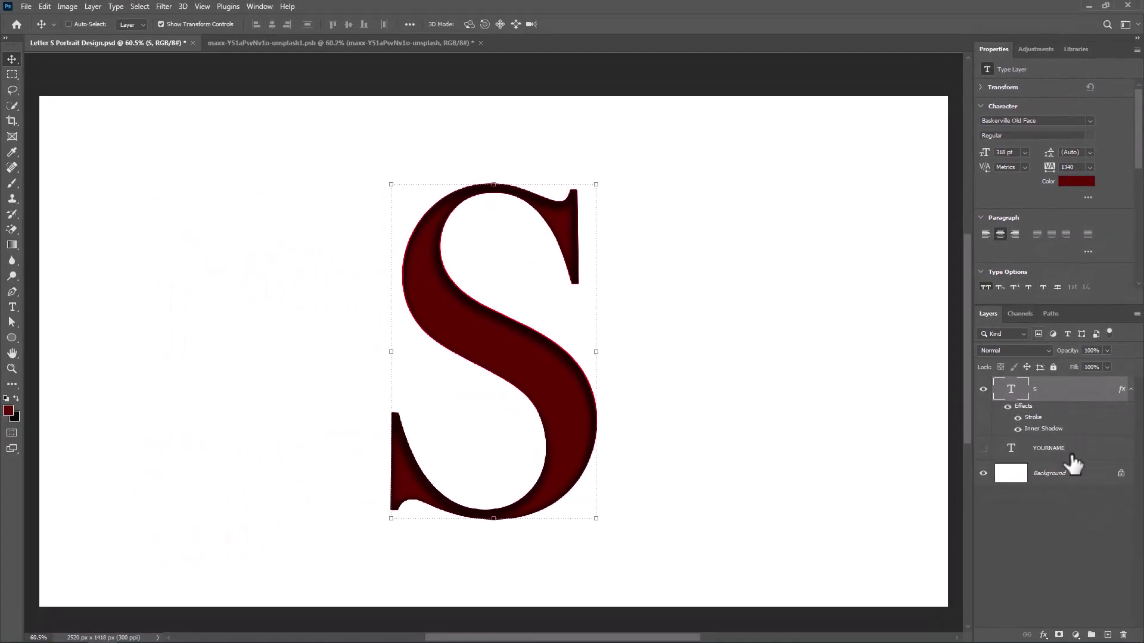
Step: Add a near-black Solid Color fill layer (around 121515) below the S
click(1070, 450)
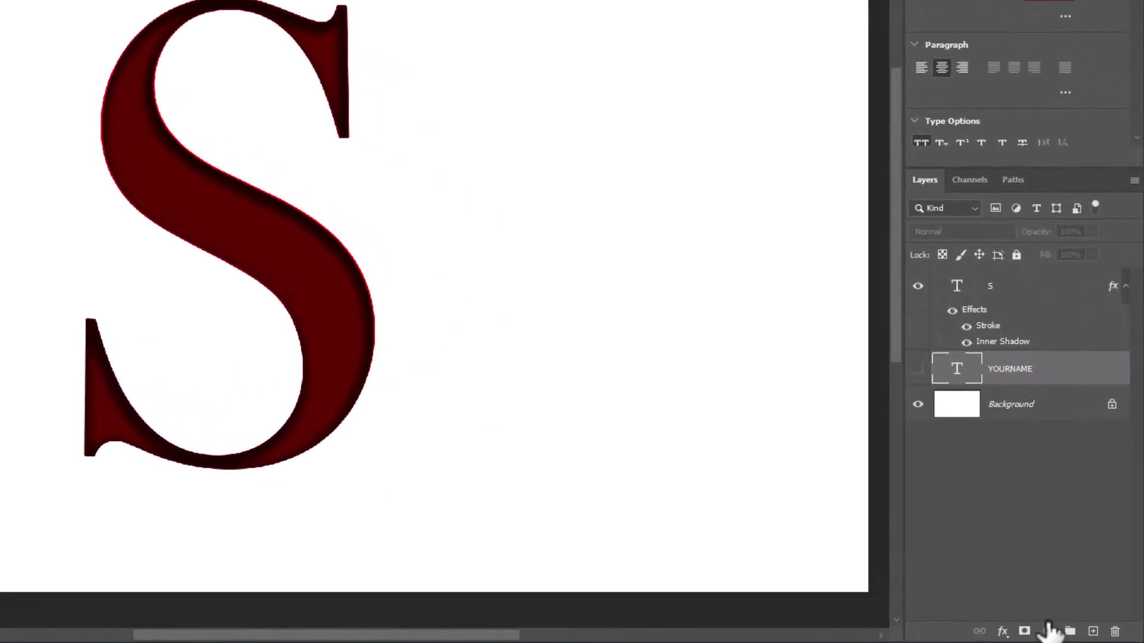
click(1048, 631)
click(1044, 333)
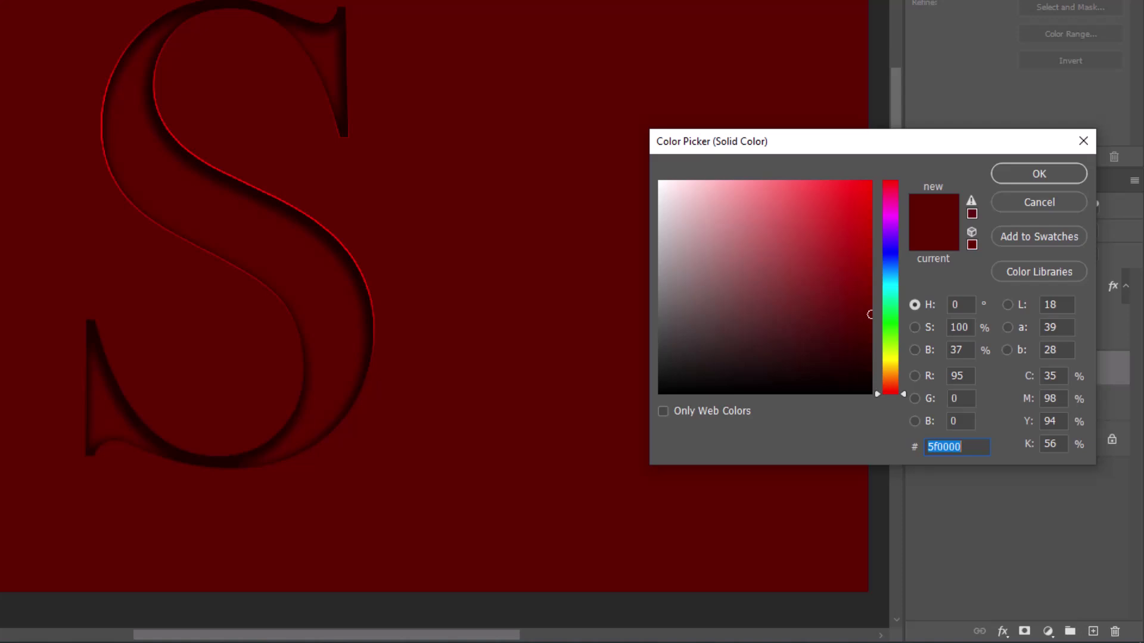
text(121515)
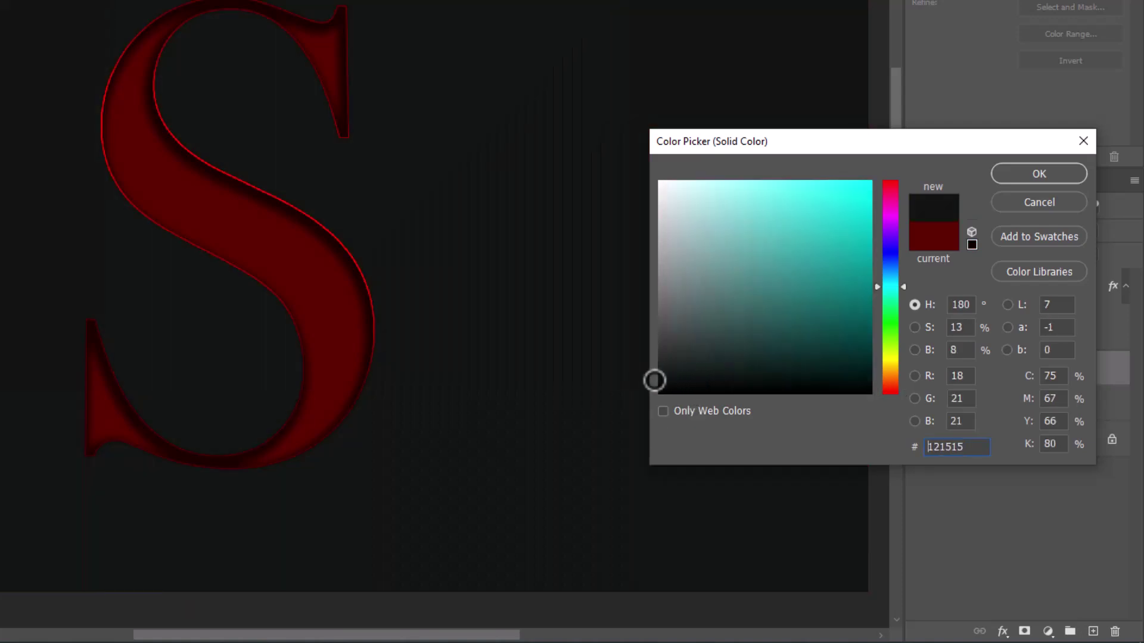
drag(654, 380, 643, 385)
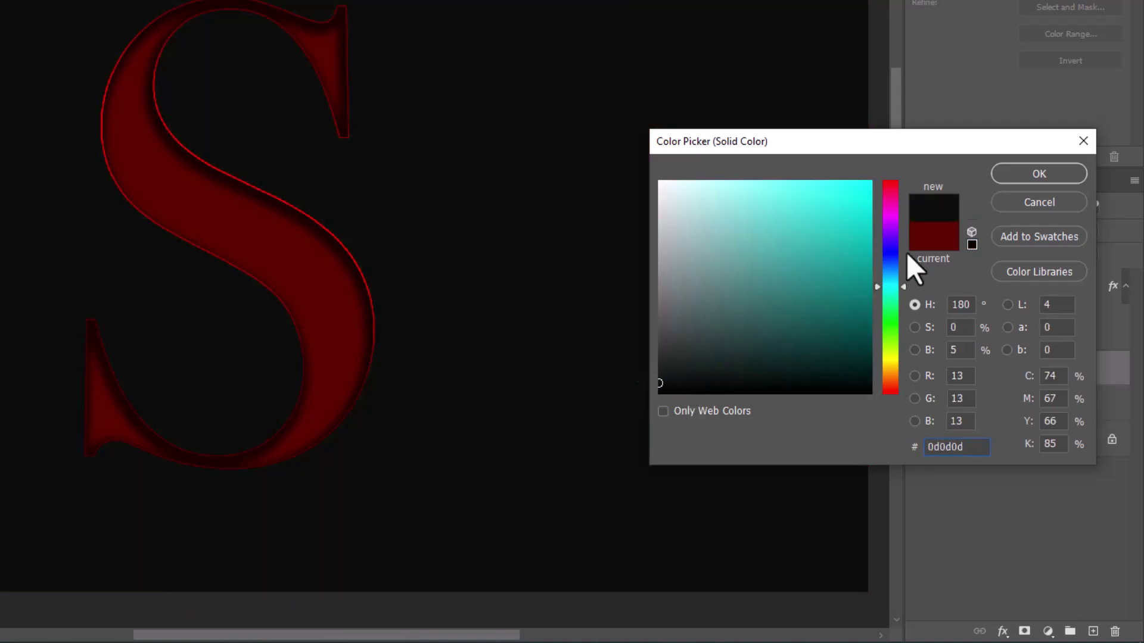
click(1041, 174)
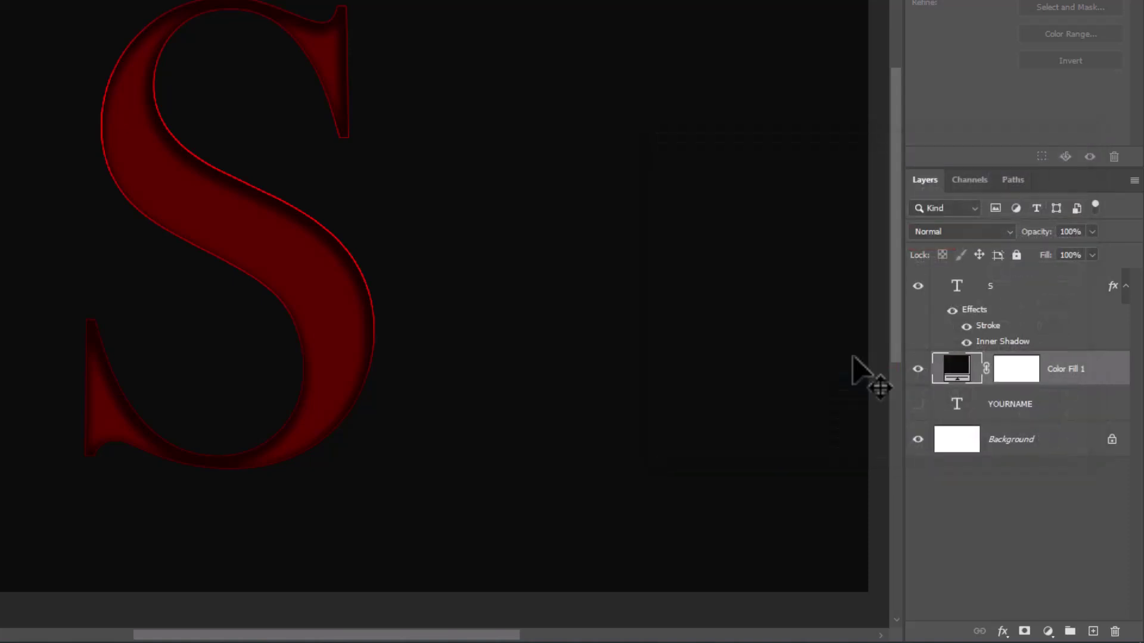
Step: In the portrait photo, select the subject and mask out the background
click(989, 289)
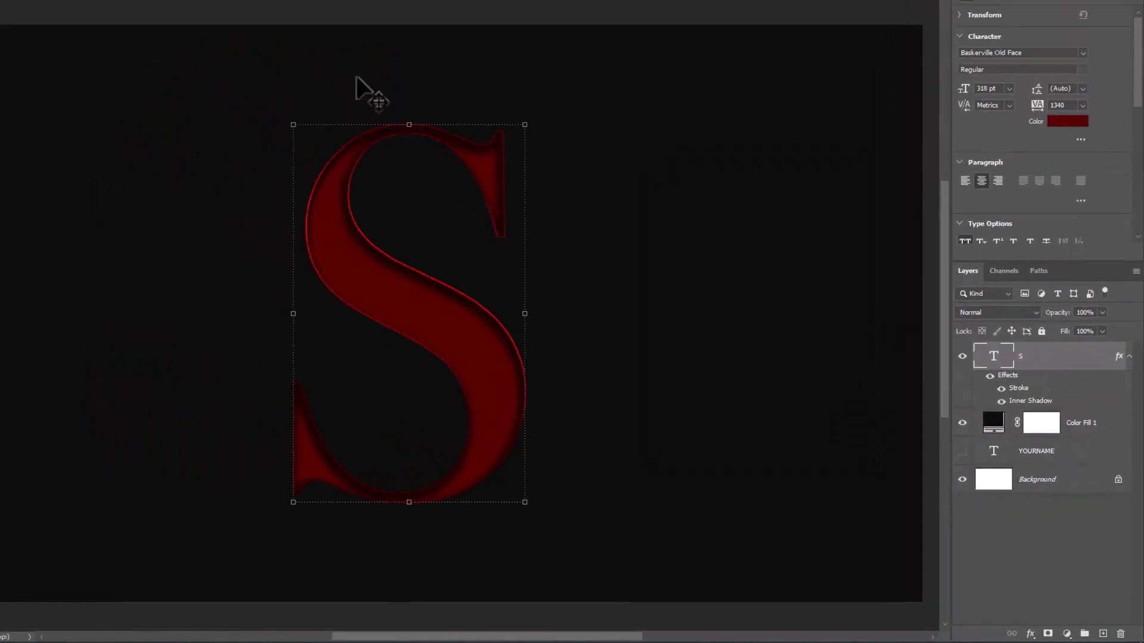
click(385, 47)
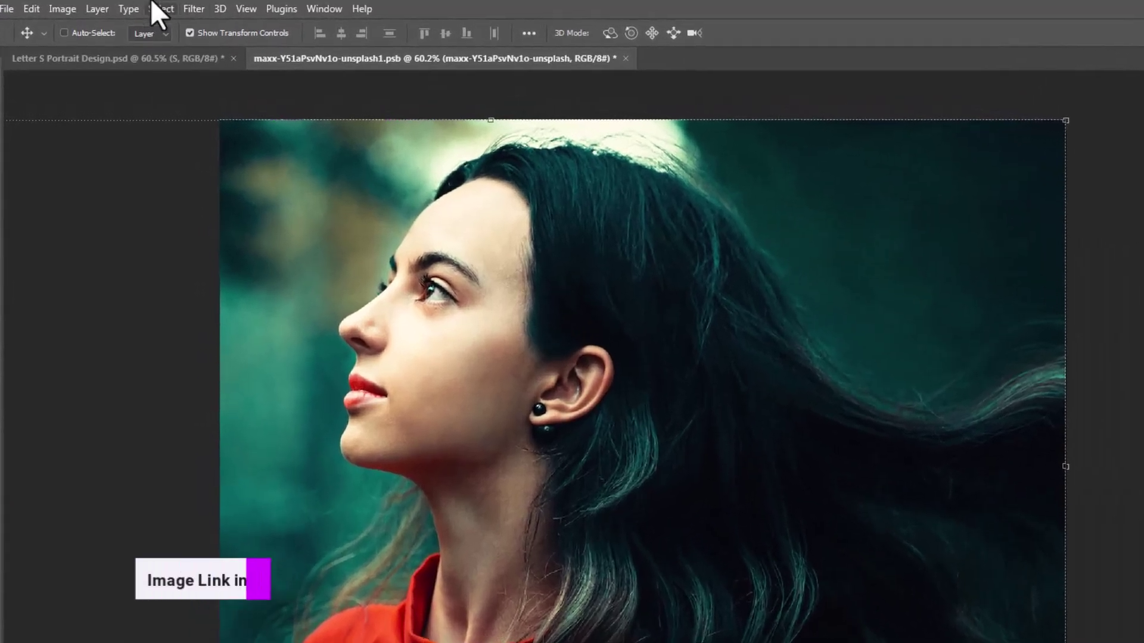
click(160, 8)
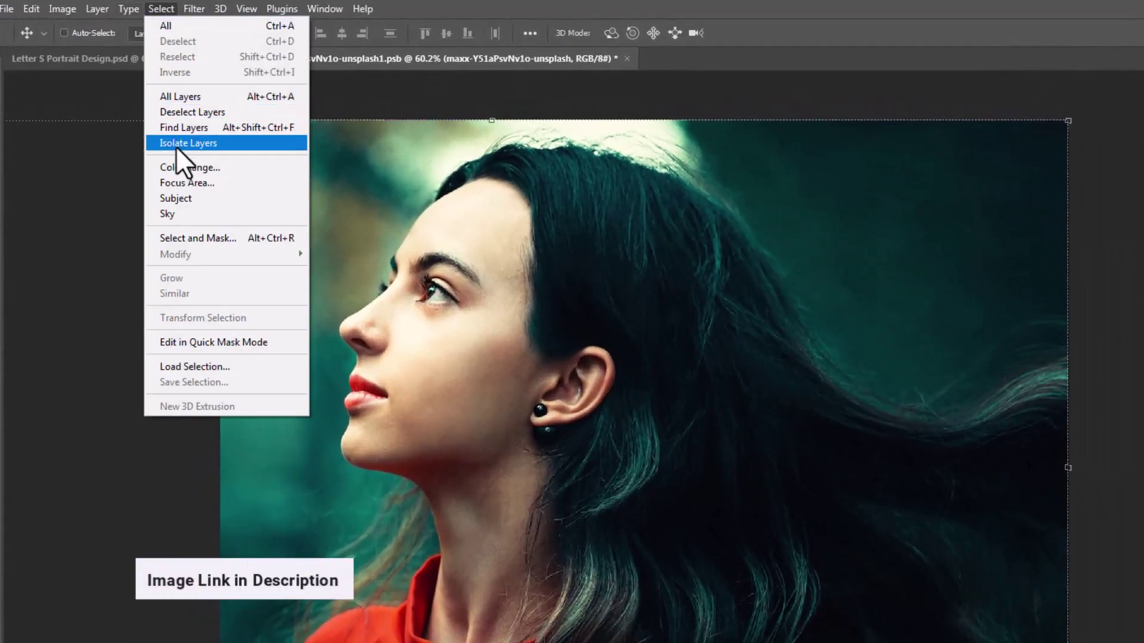
click(188, 199)
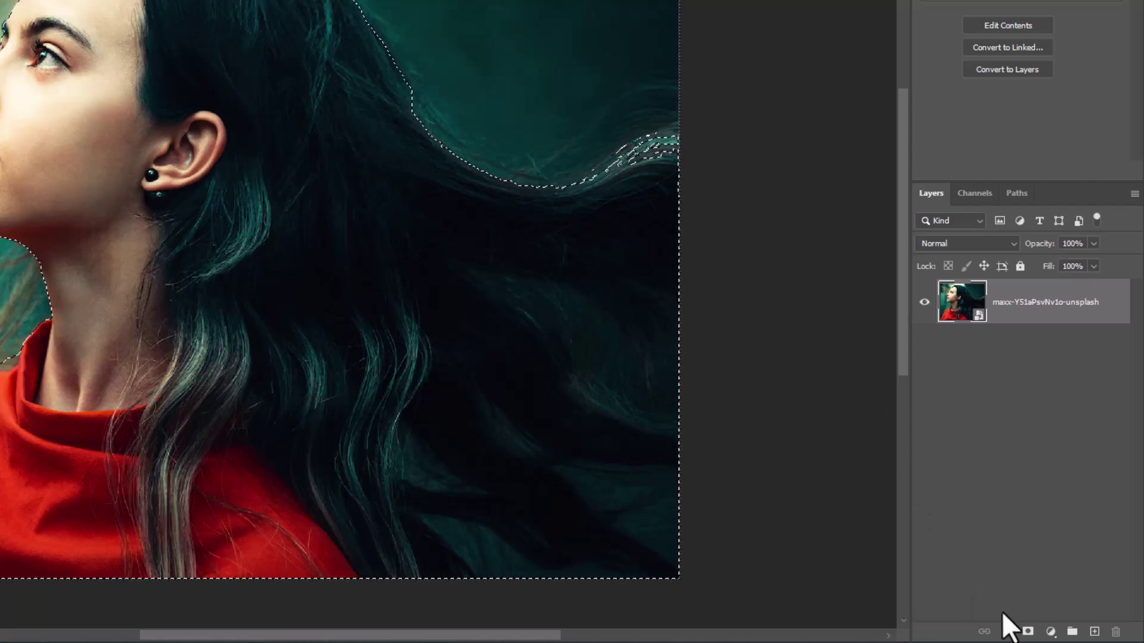
click(1028, 633)
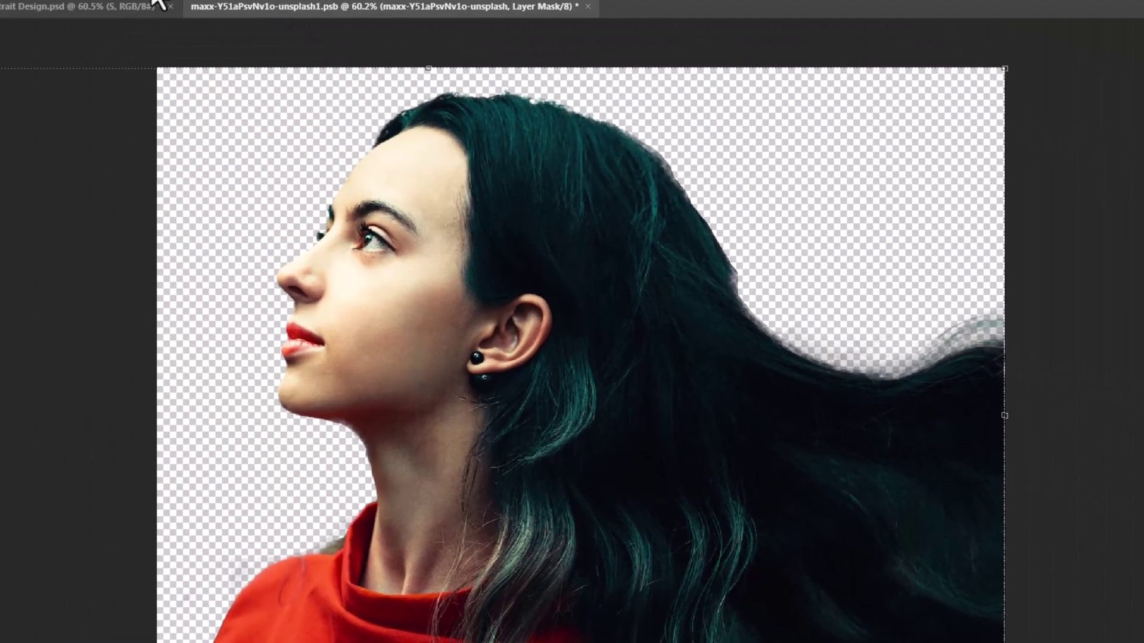
click(224, 9)
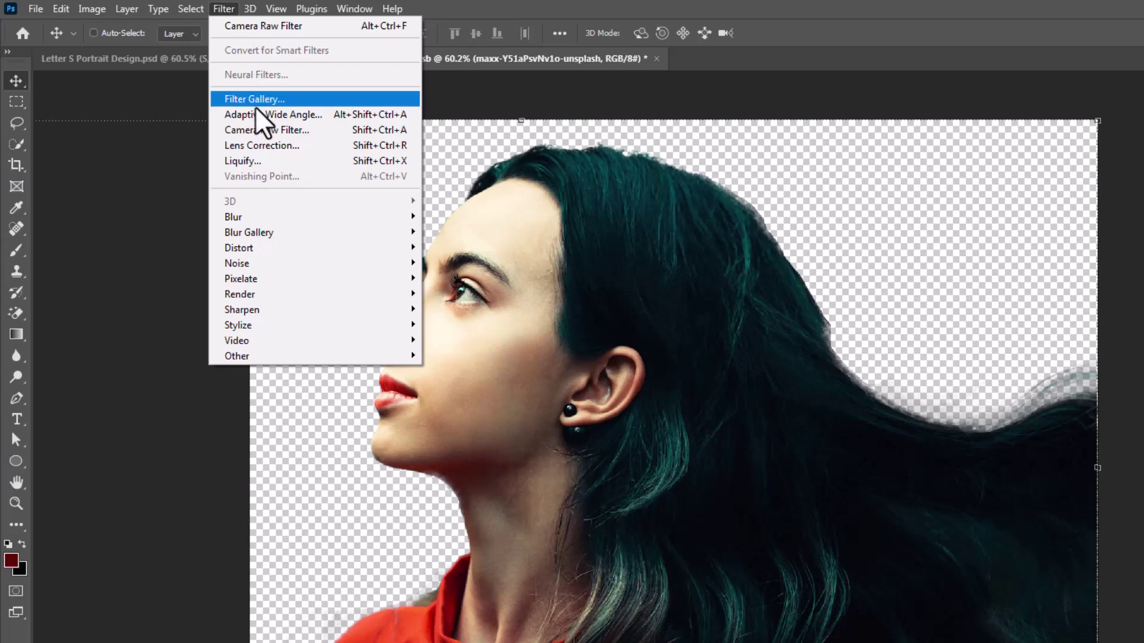
Step: Apply Camera Raw: Saturation -100, Contrast +7, Texture +53, Clarity +30, Dehaze +41
click(258, 131)
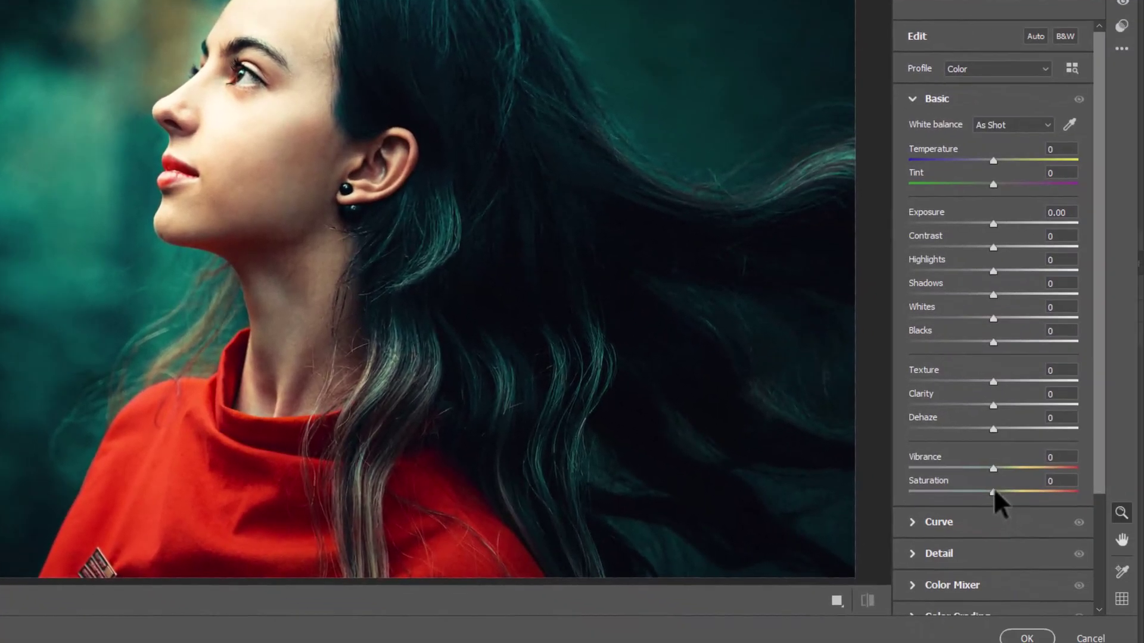
drag(991, 490, 906, 503)
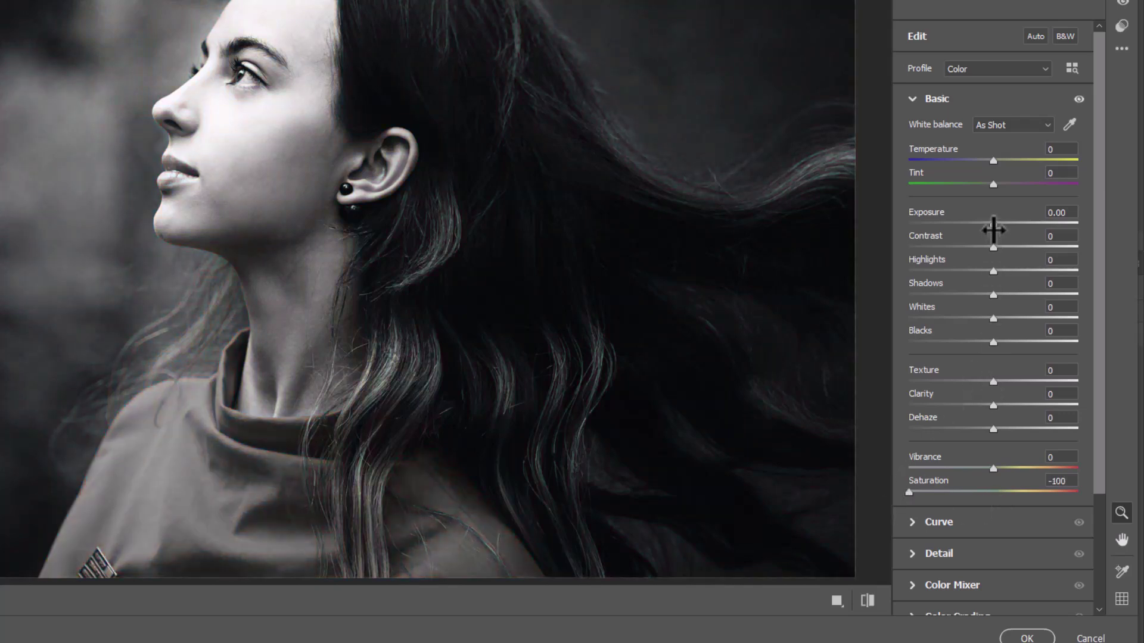
drag(993, 250, 975, 342)
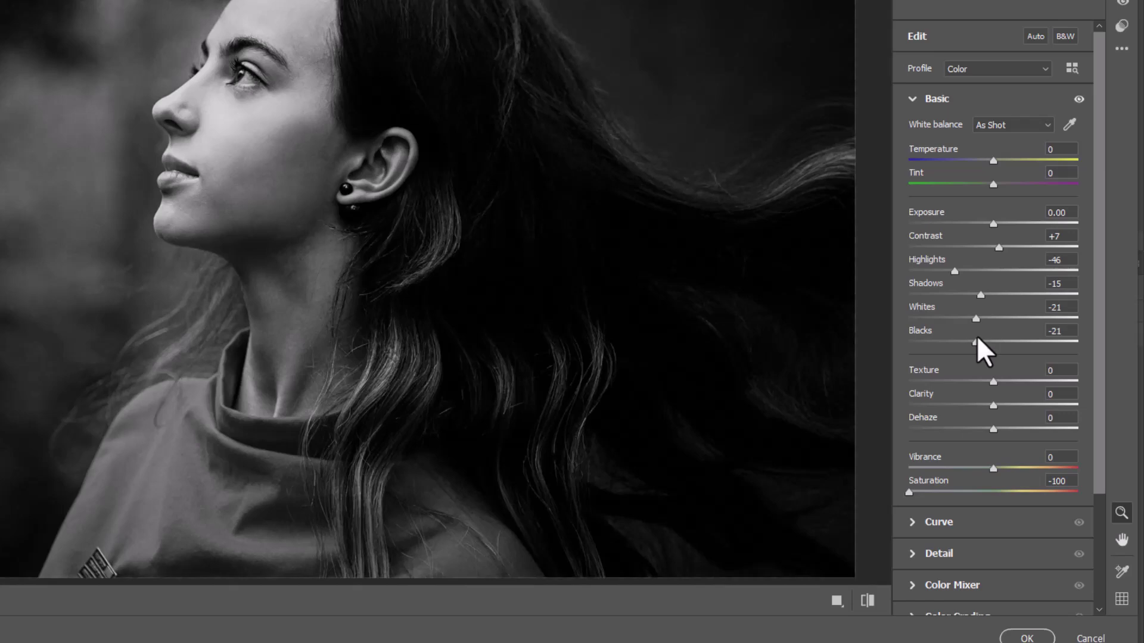
drag(993, 381, 1028, 430)
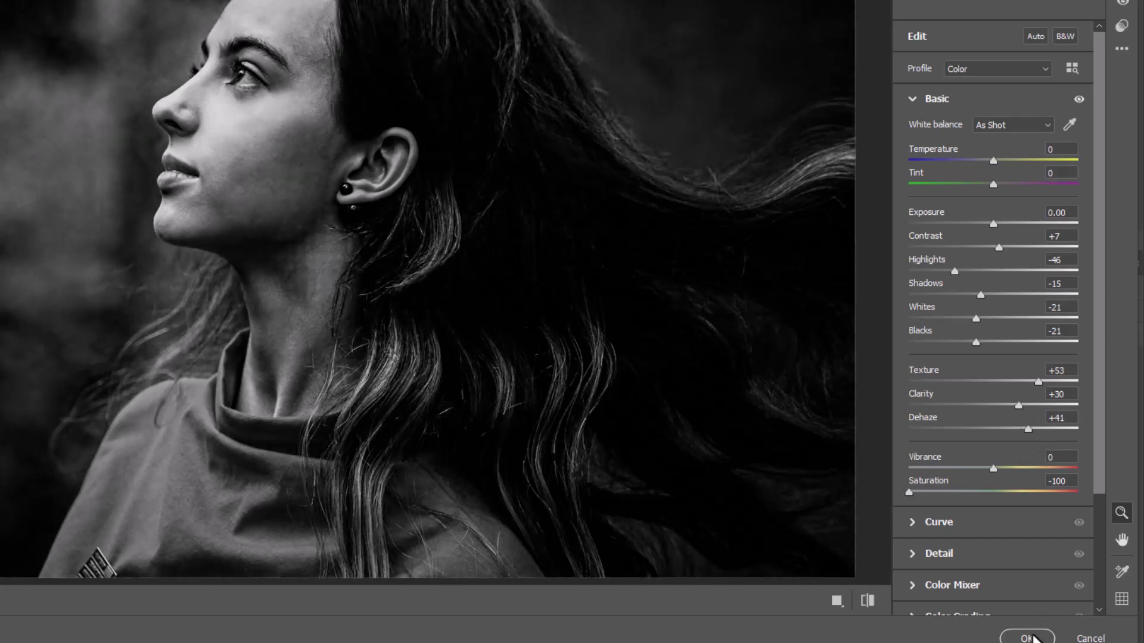
click(1026, 638)
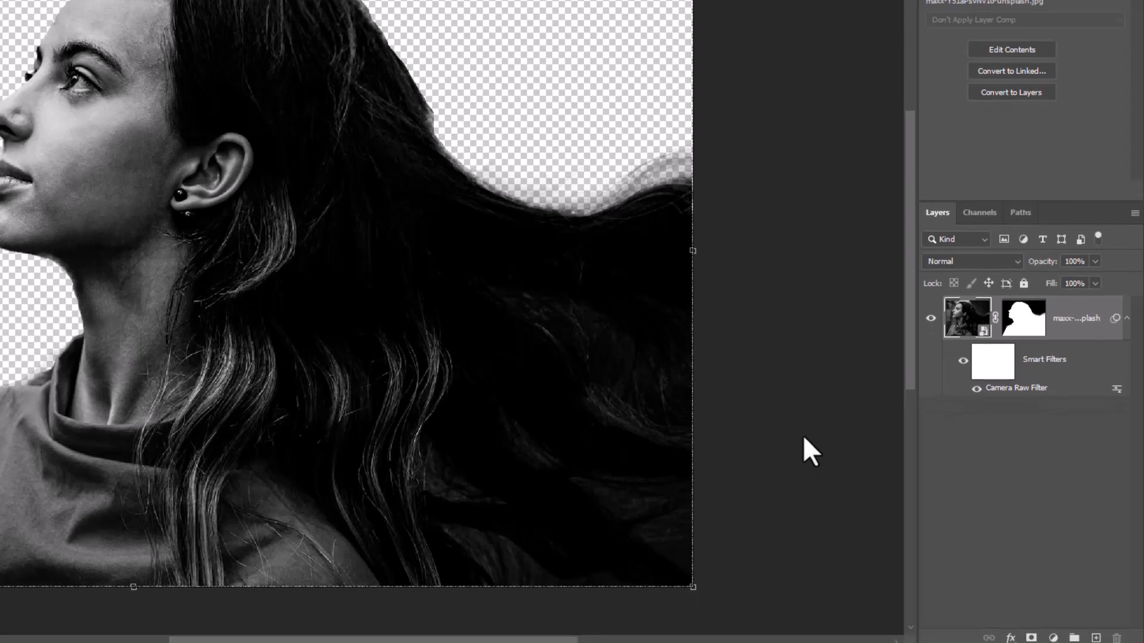
Step: Add a new layer clipped to the portrait and set it to Multiply blending
click(1095, 632)
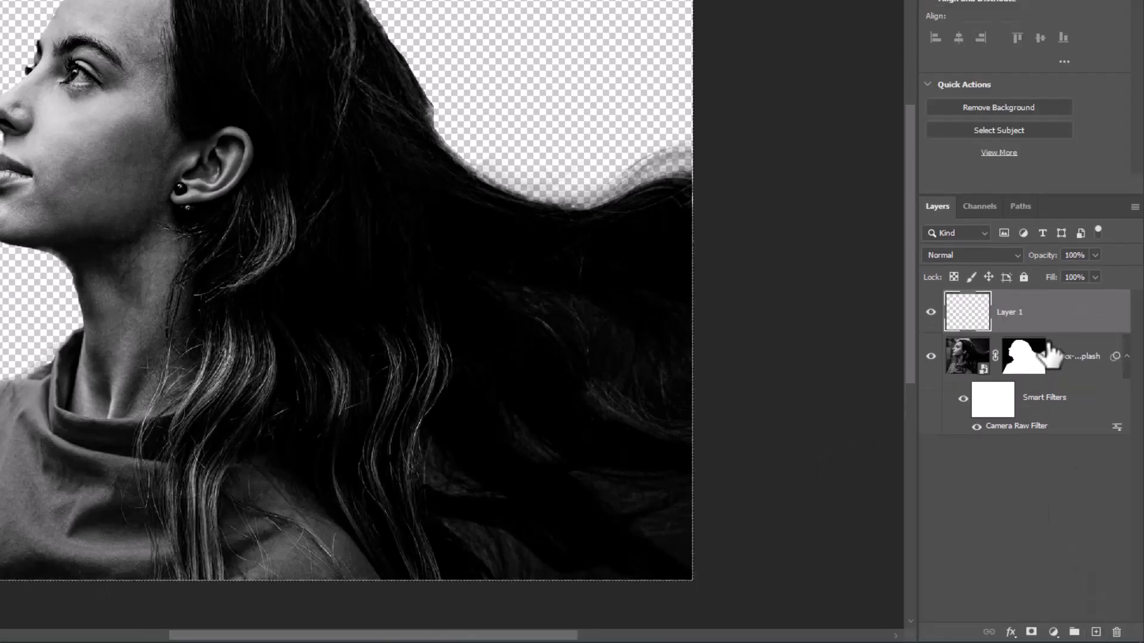
right_click(1052, 323)
click(890, 278)
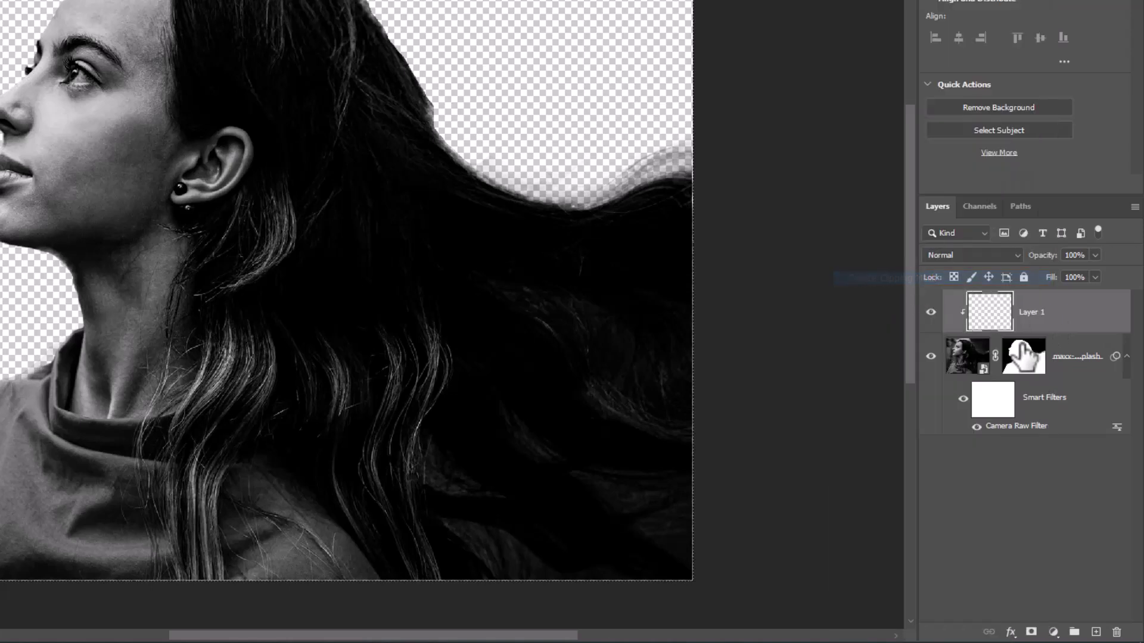
click(988, 257)
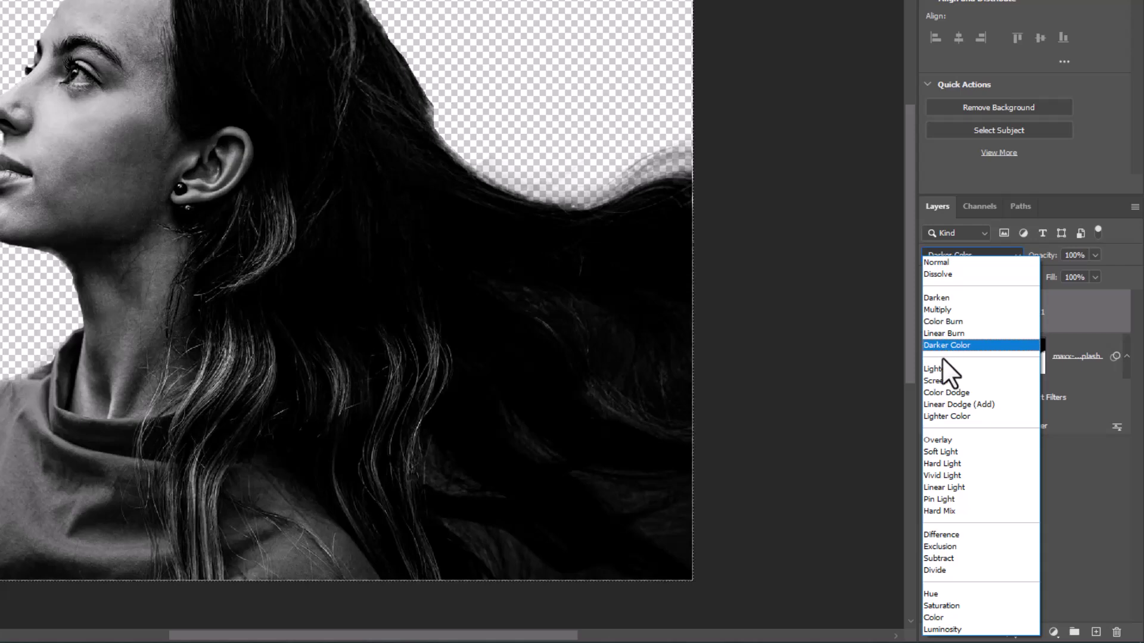
click(949, 310)
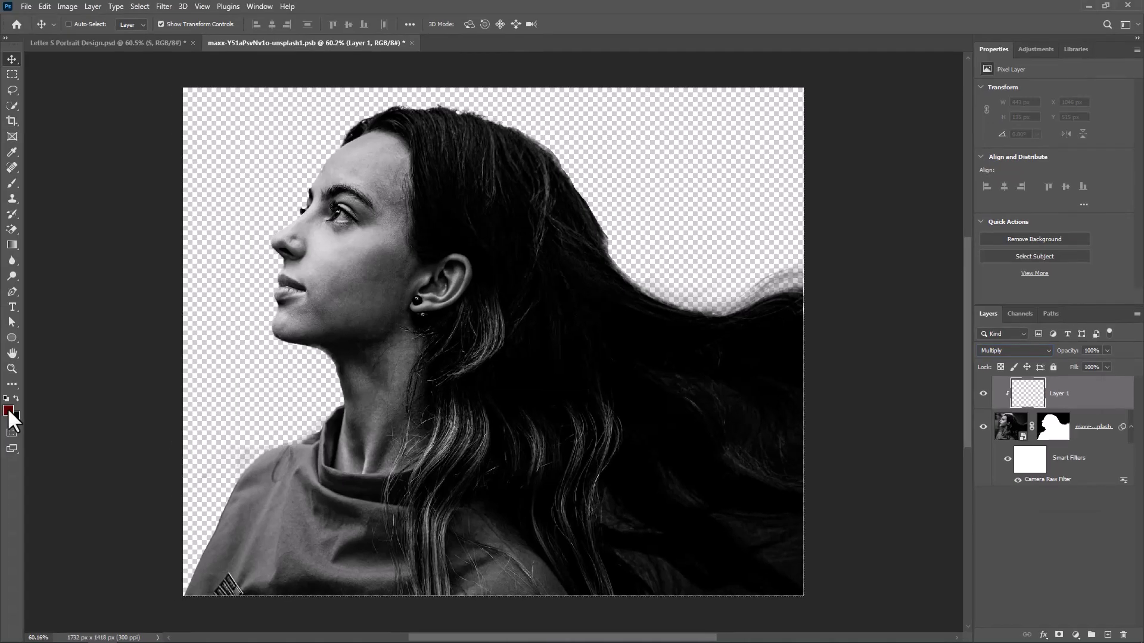
Step: Set the foreground colour to pure red ff0000
click(9, 411)
drag(878, 368, 970, 306)
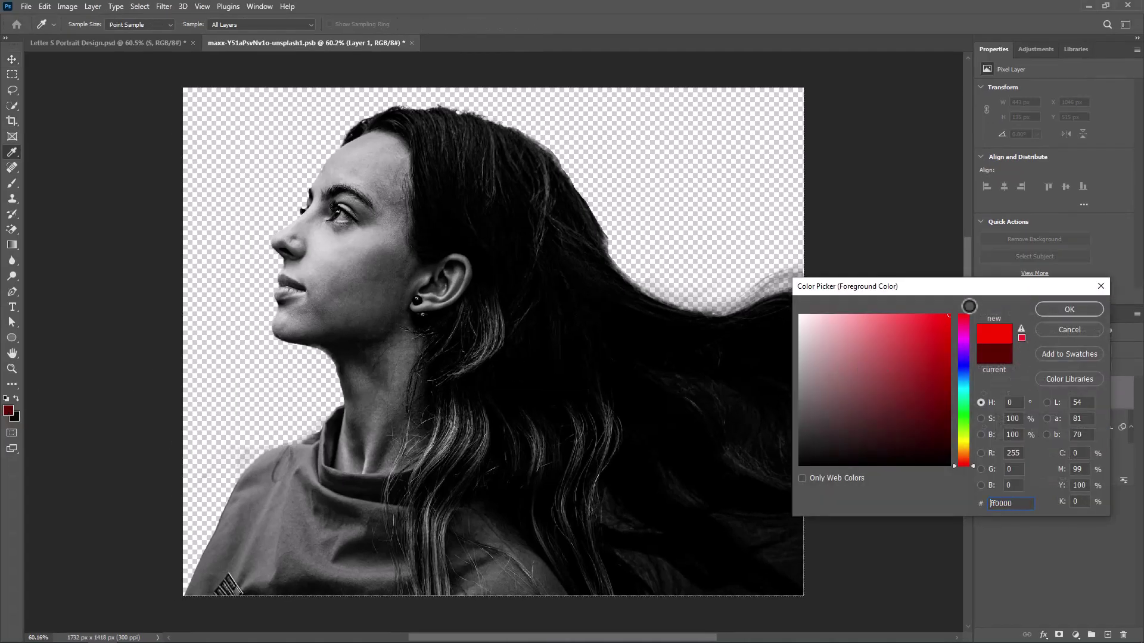
click(1054, 309)
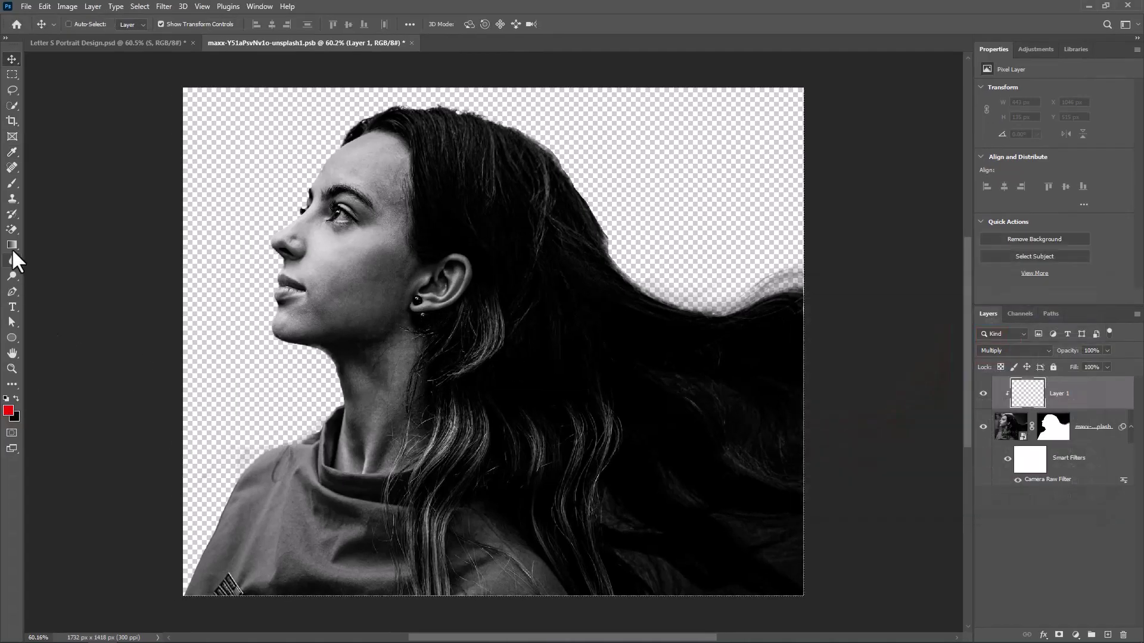
click(12, 184)
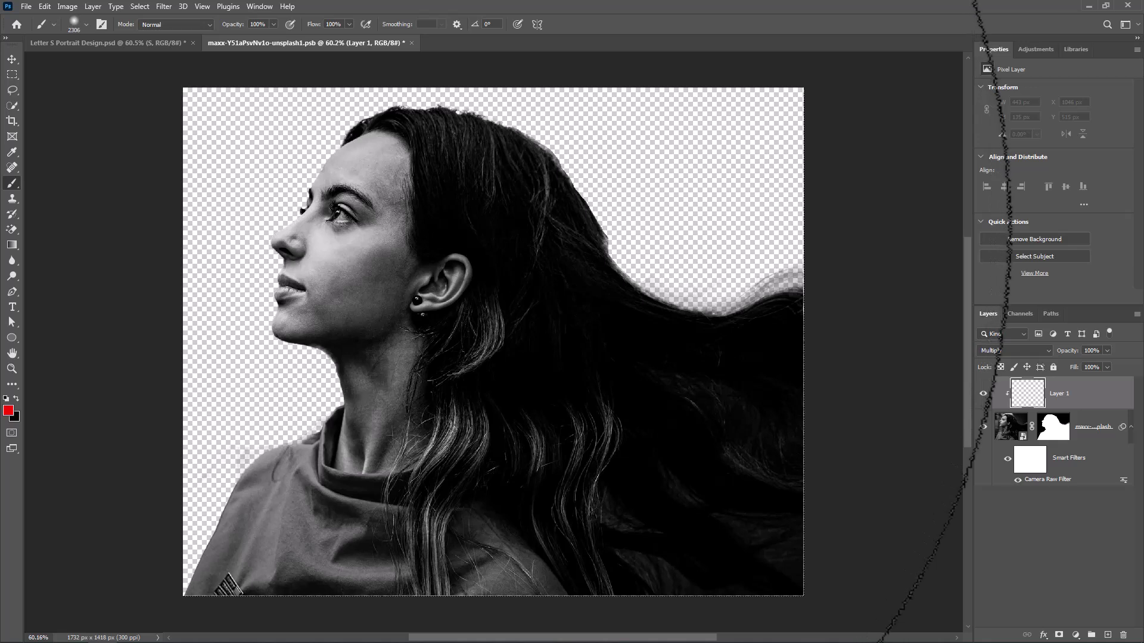
Step: Paint the lips red with a 32 px Soft Round brush
right_click(403, 258)
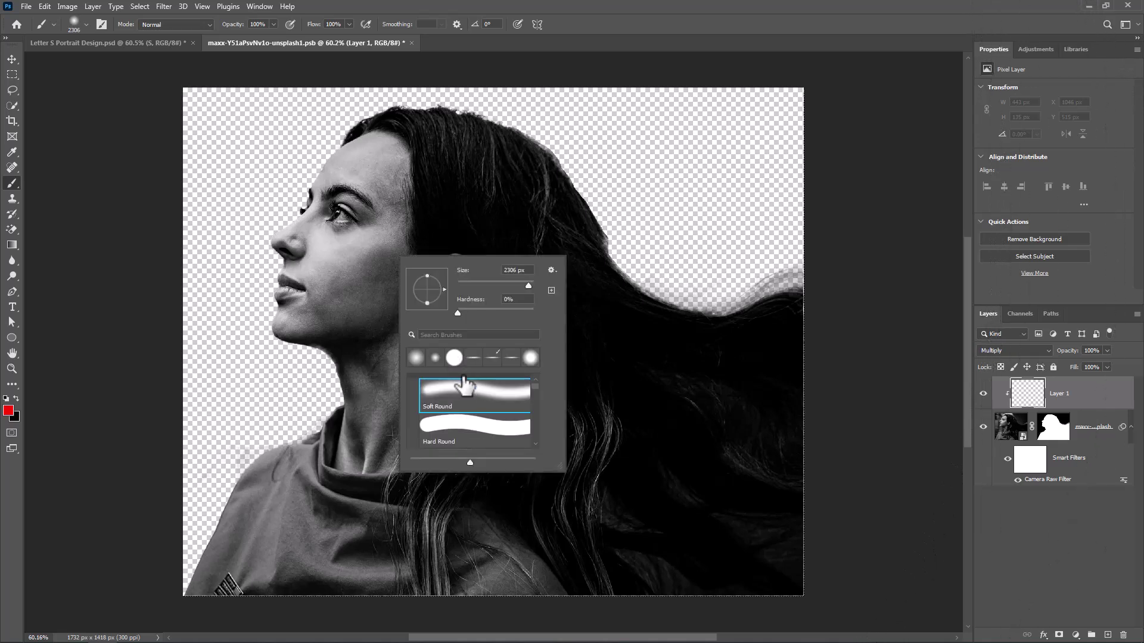
click(469, 286)
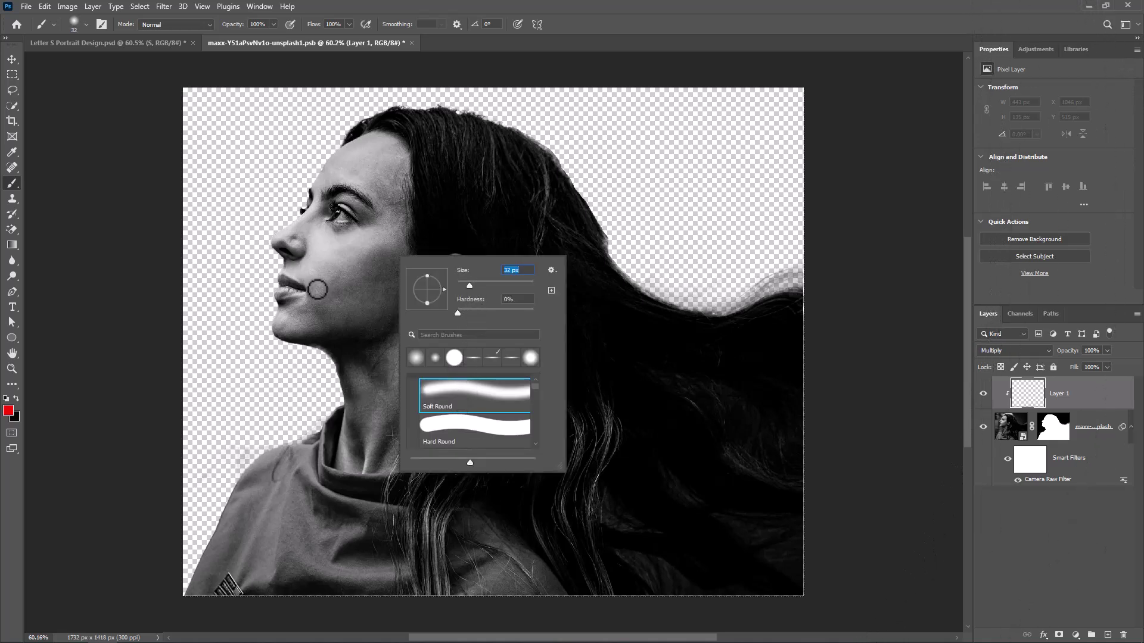
key(Return)
scroll(266, 161, up, 6)
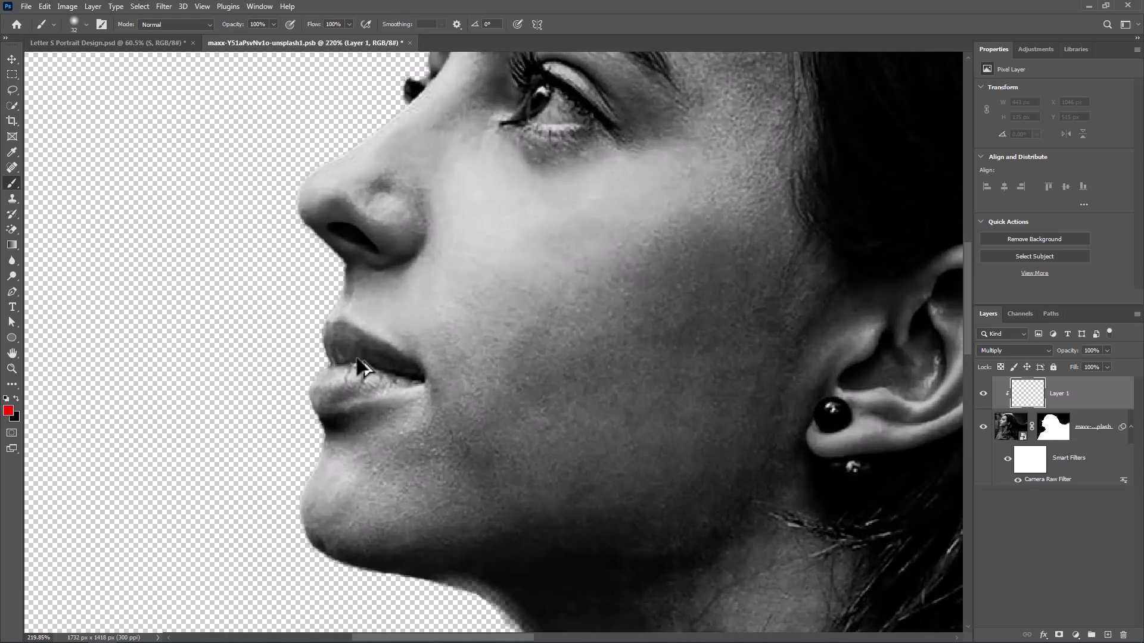
mouse_move(343, 344)
mouse_down()
mouse_move(407, 367)
mouse_move(357, 350)
mouse_move(323, 375)
mouse_move(315, 399)
mouse_move(400, 381)
mouse_move(345, 375)
mouse_move(358, 368)
mouse_move(410, 378)
mouse_move(383, 362)
mouse_move(342, 355)
mouse_up()
alt+right_click(337, 345)
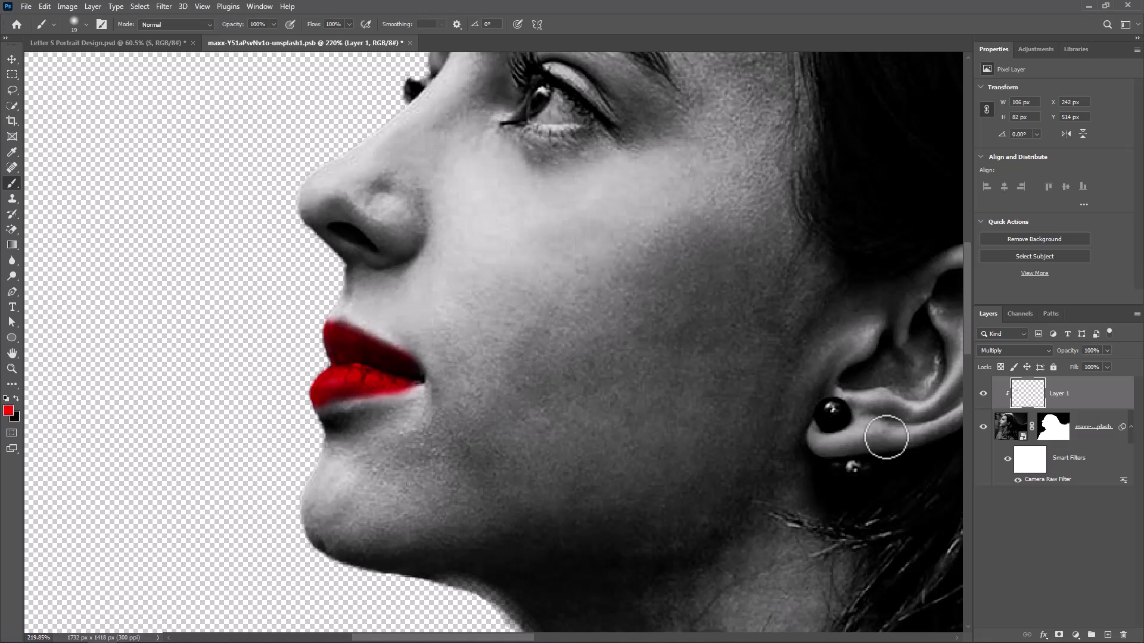
Step: Split Layer 1's Blend If underlying white slider to 163/213 so lip highlights show
right_click(1077, 405)
click(934, 141)
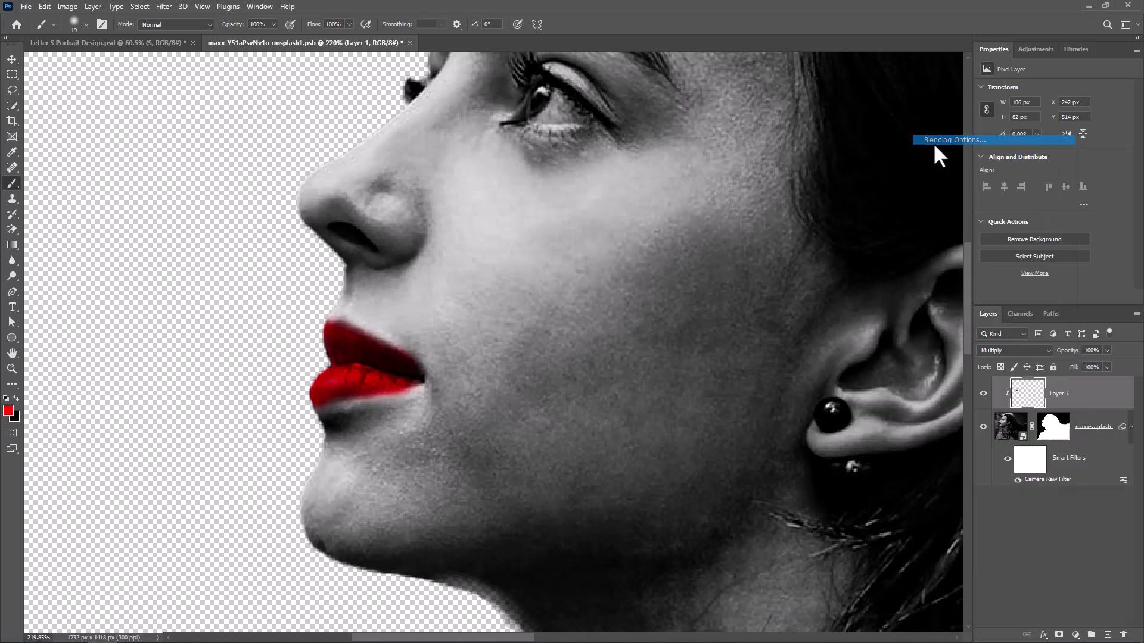
drag(847, 218, 621, 171)
mouse_move(732, 395)
mouse_down()
mouse_move(710, 396)
mouse_move(743, 398)
mouse_up()
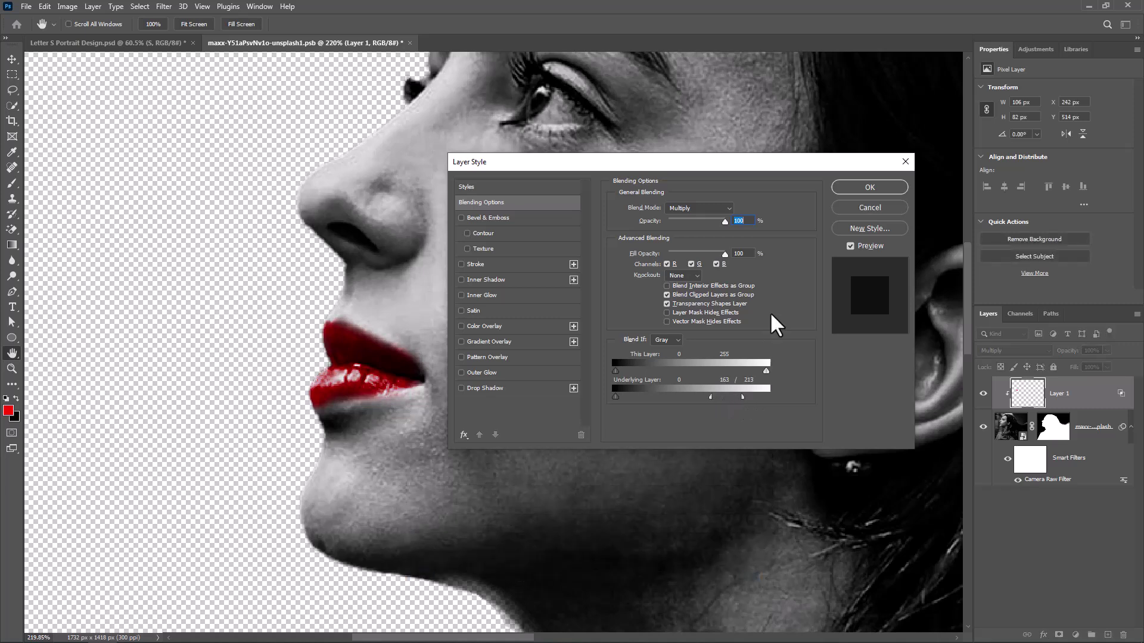
click(862, 191)
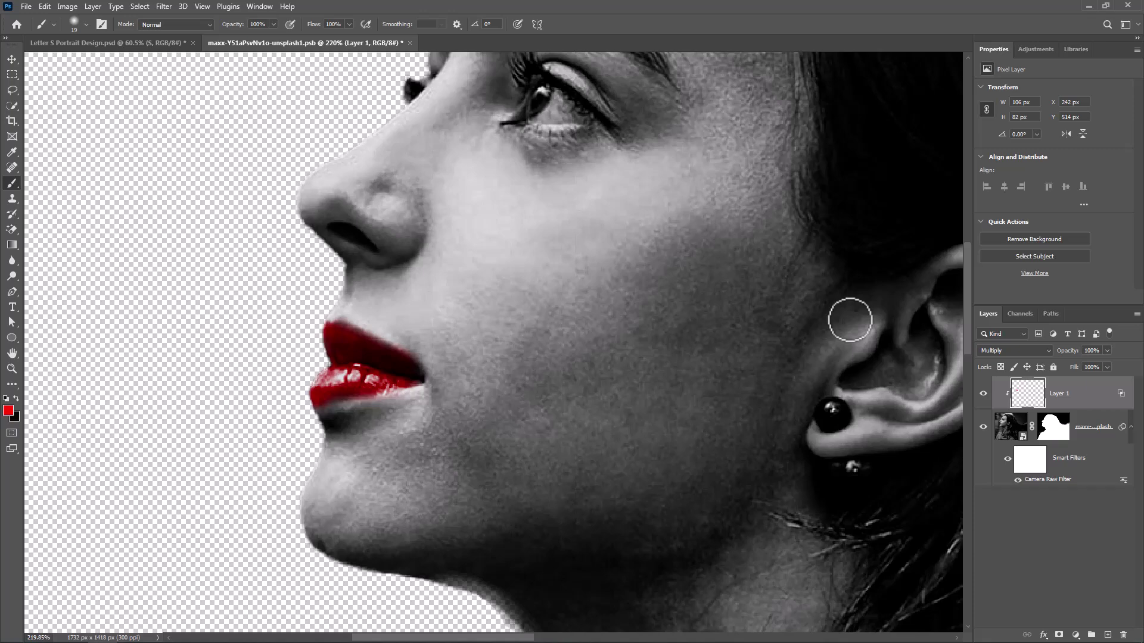
key(ctrl+minus)
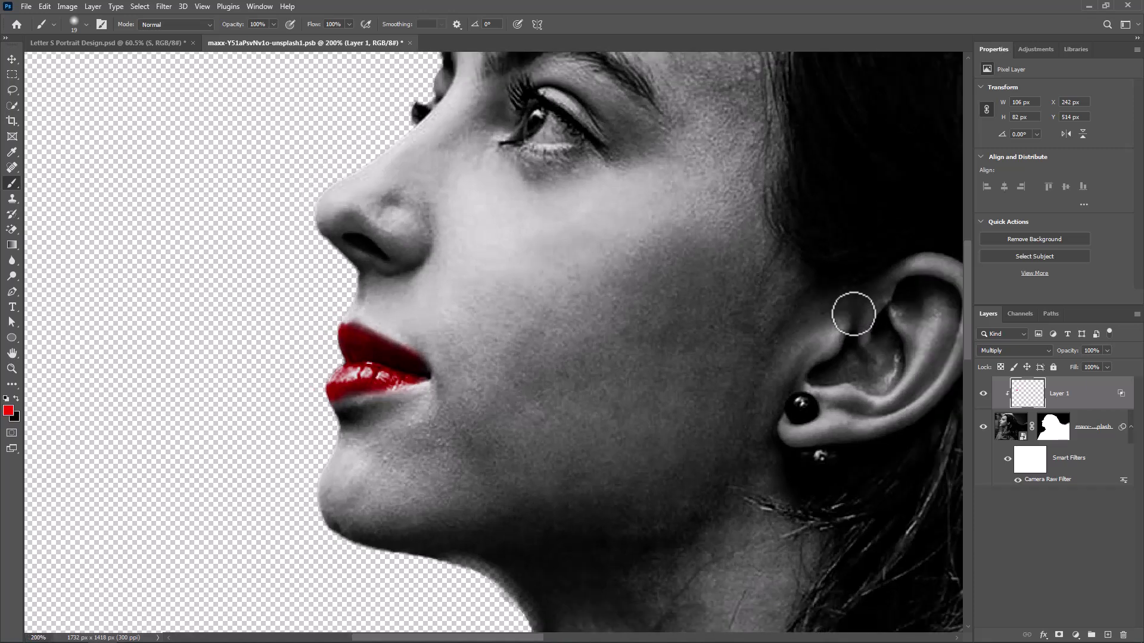
key(ctrl+0)
scroll(768, 389, up, 3)
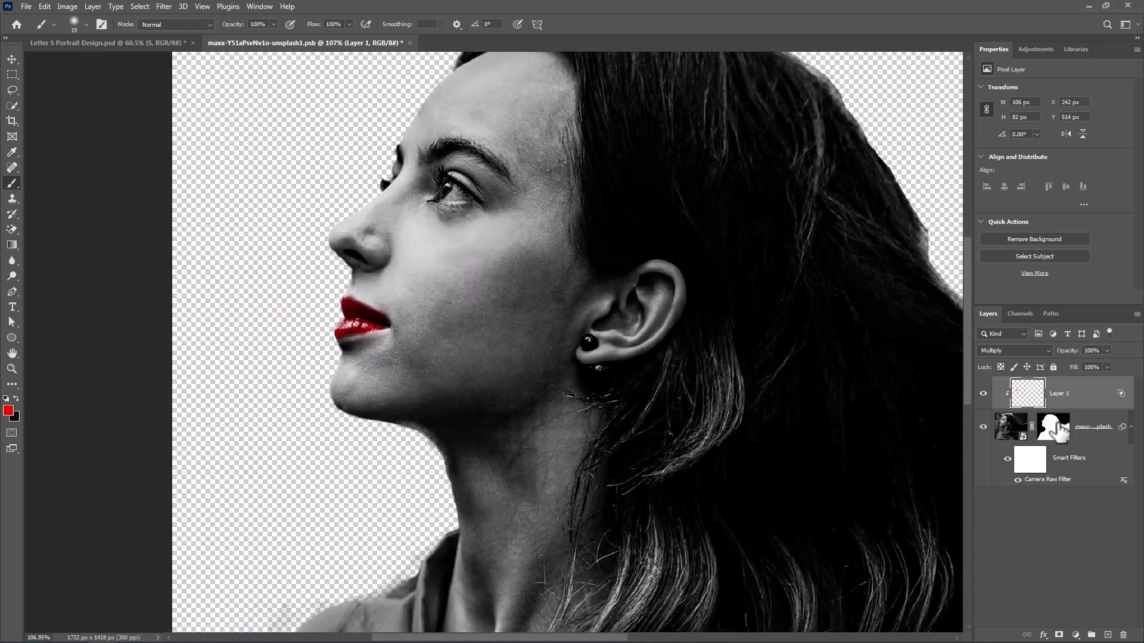
Step: Merge the portrait and red lips layer into one smart object and drag it into Letter S Portrait Design
shift+click(1098, 445)
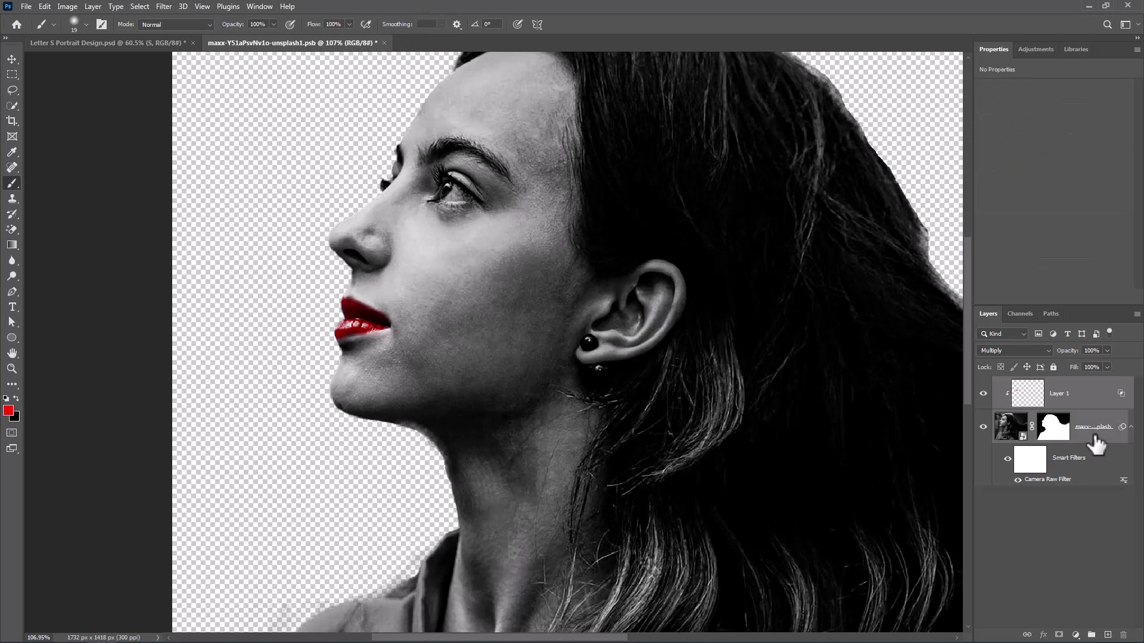
right_click(1094, 435)
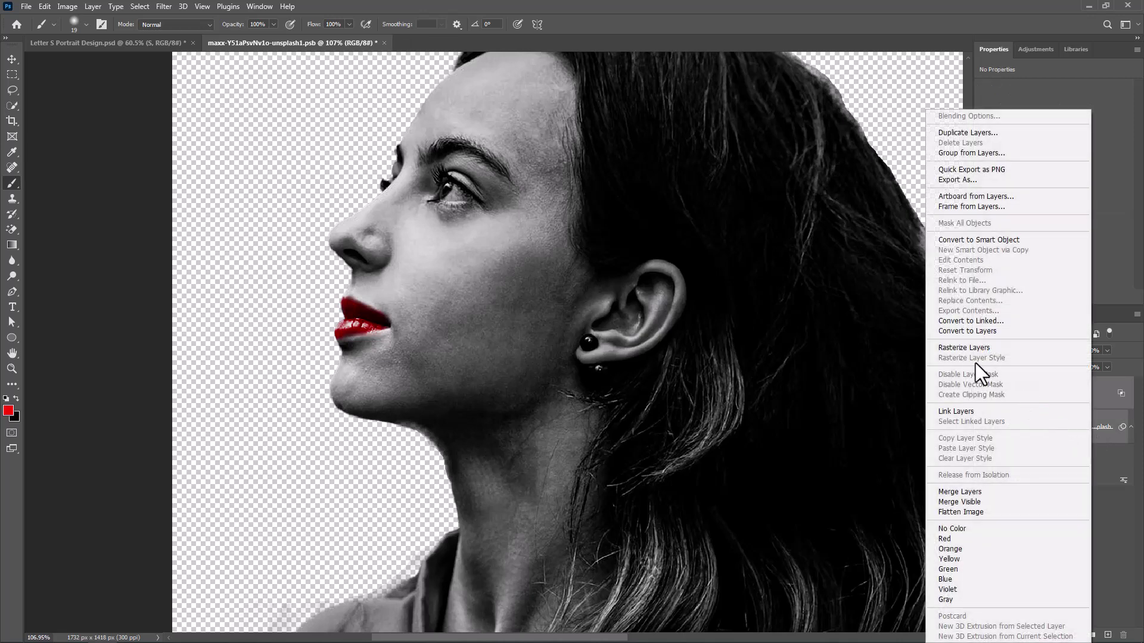
click(963, 241)
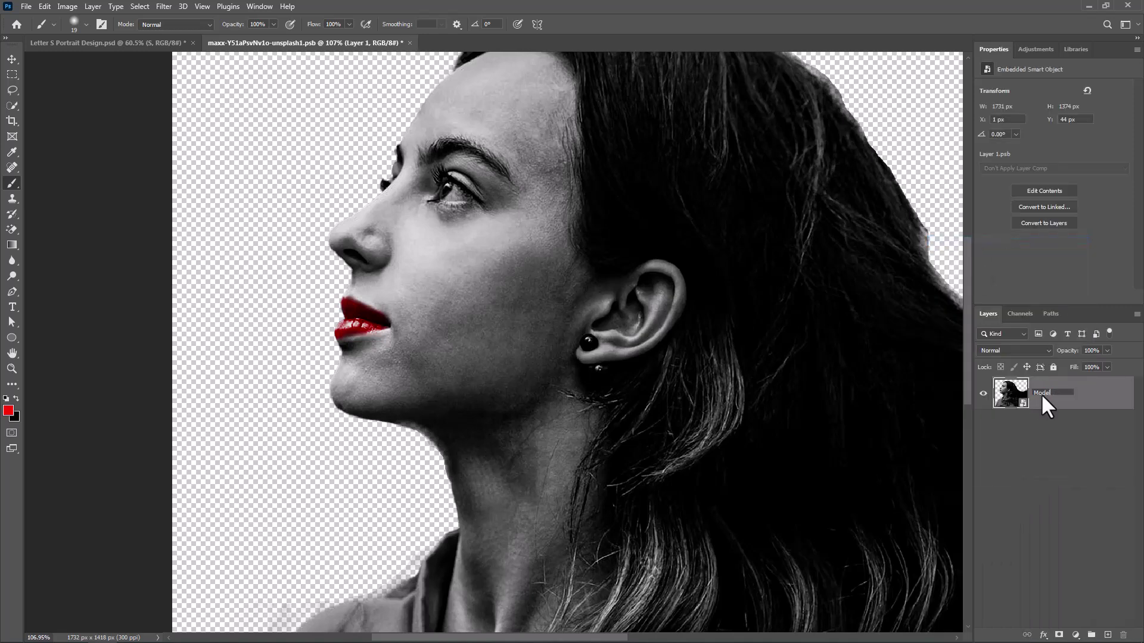
click(12, 59)
mouse_move(593, 235)
mouse_down()
mouse_move(171, 55)
mouse_move(312, 159)
mouse_move(492, 365)
mouse_move(517, 373)
mouse_up()
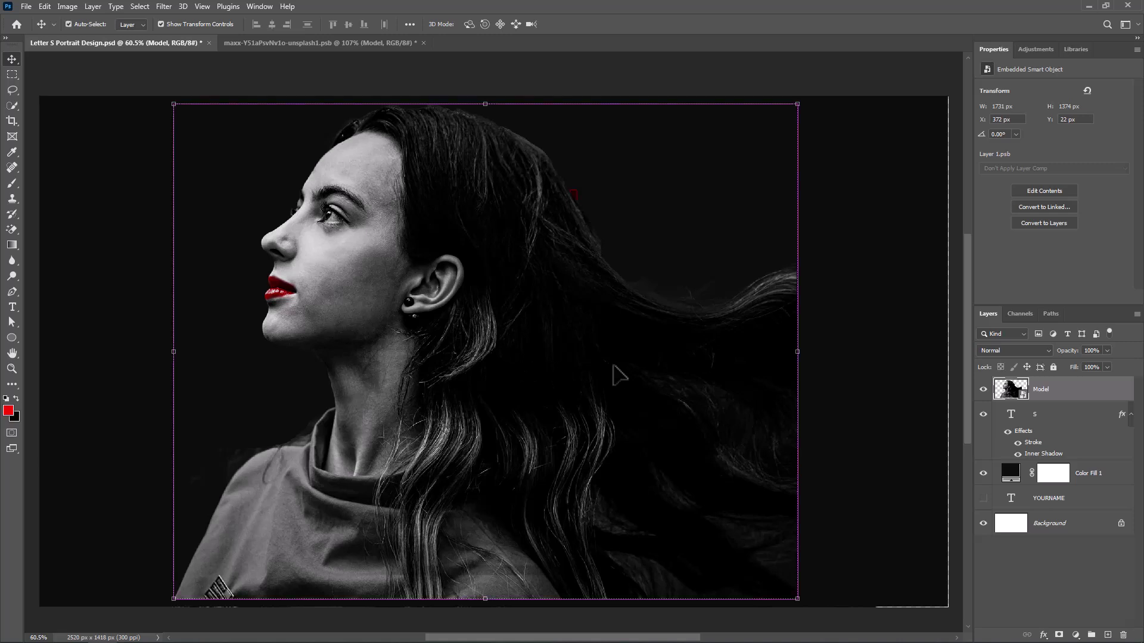
Step: Lower the Model layer's opacity, then shrink and rotate it to -31.87° over the S
key(ctrl+t)
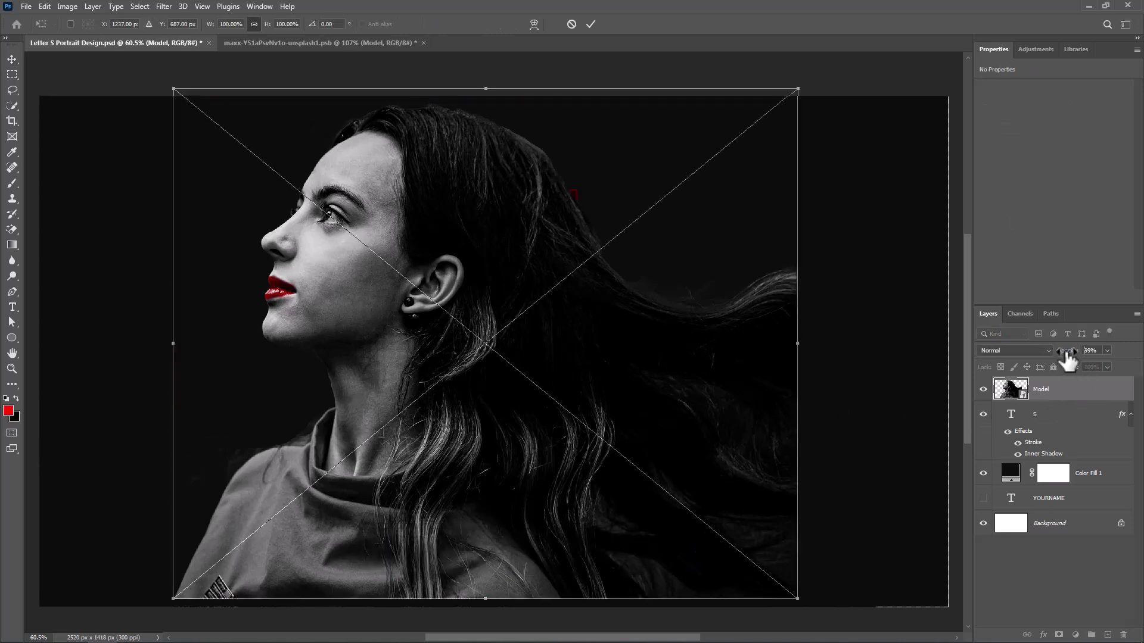
drag(1070, 351, 1056, 361)
drag(488, 92, 537, 334)
drag(738, 524, 644, 465)
drag(533, 435, 540, 422)
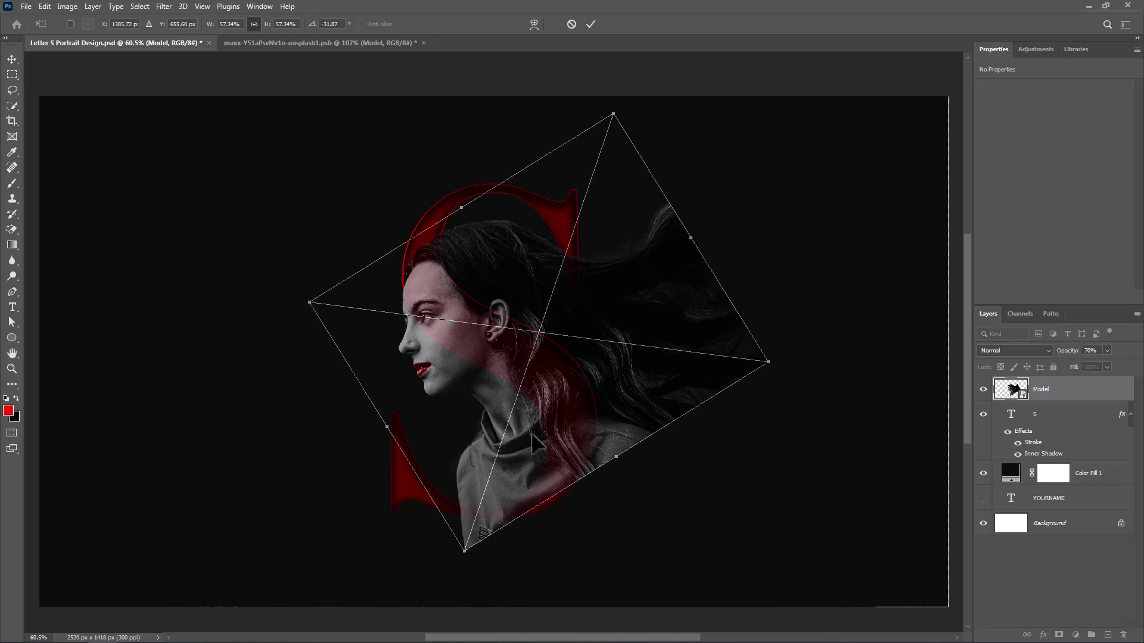
key(Return)
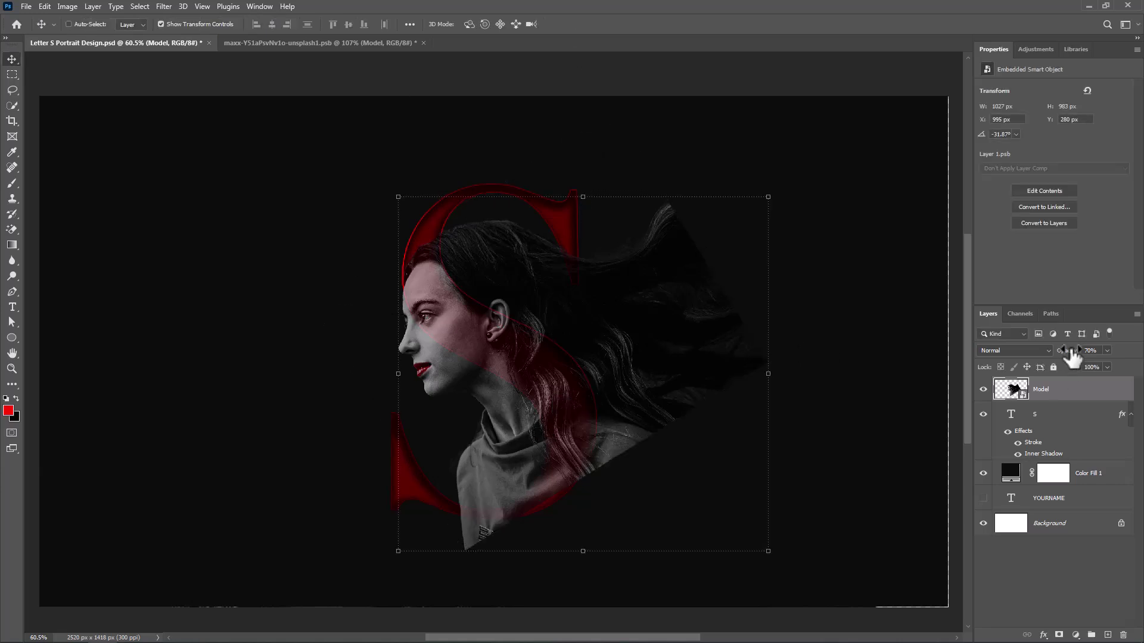
Step: Restore full opacity, clip Model to the S layer, and nudge it into place
key(0)
right_click(1088, 382)
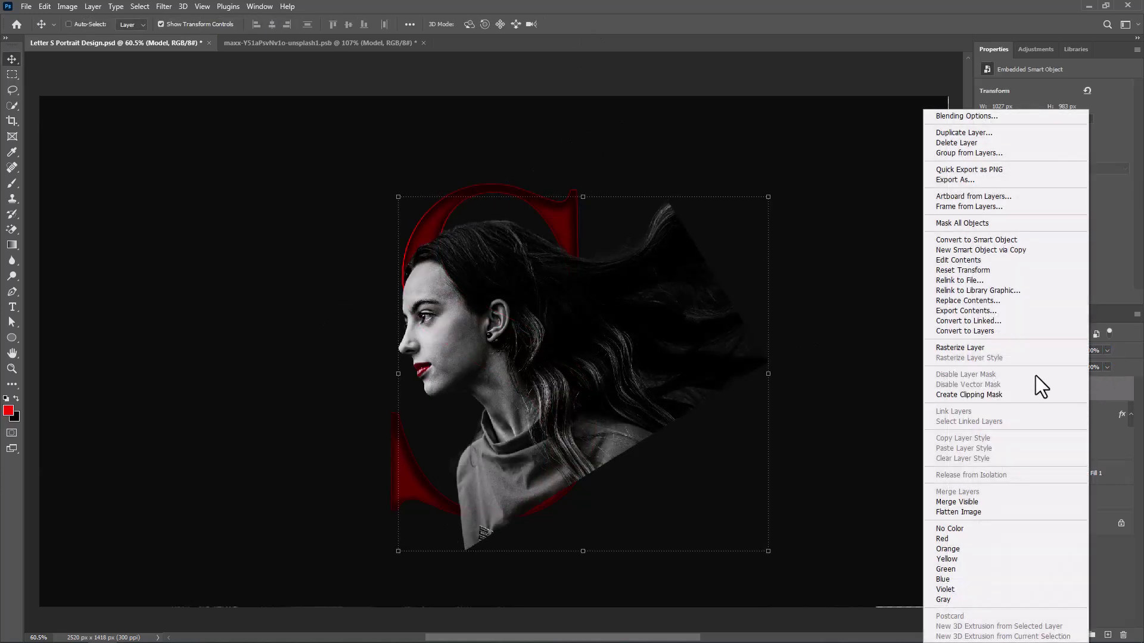
click(978, 394)
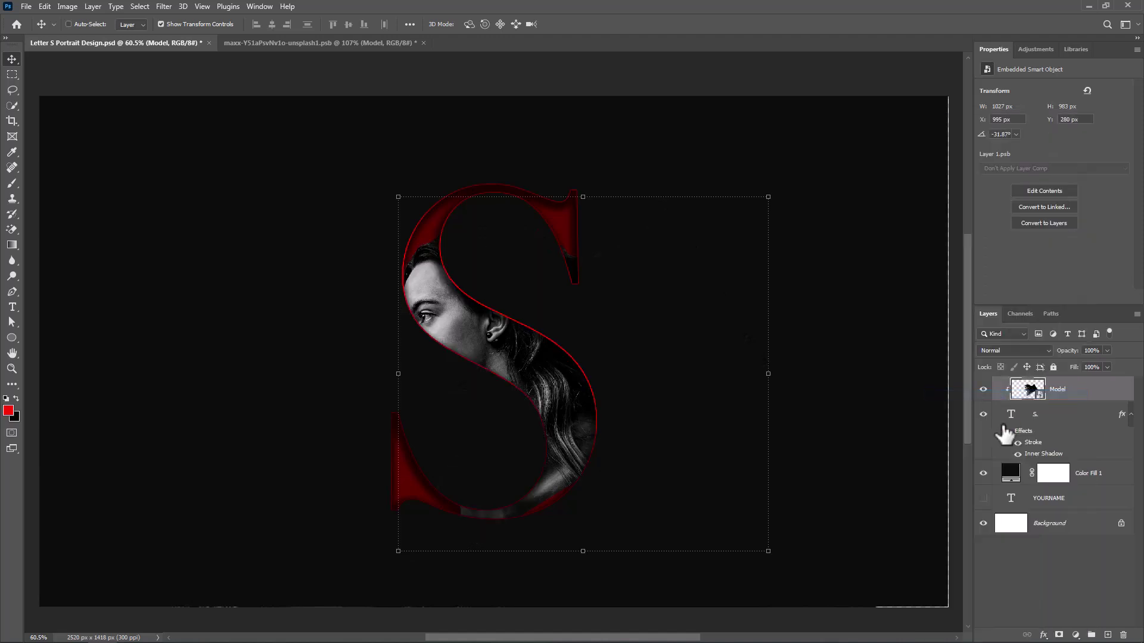
drag(615, 463, 566, 423)
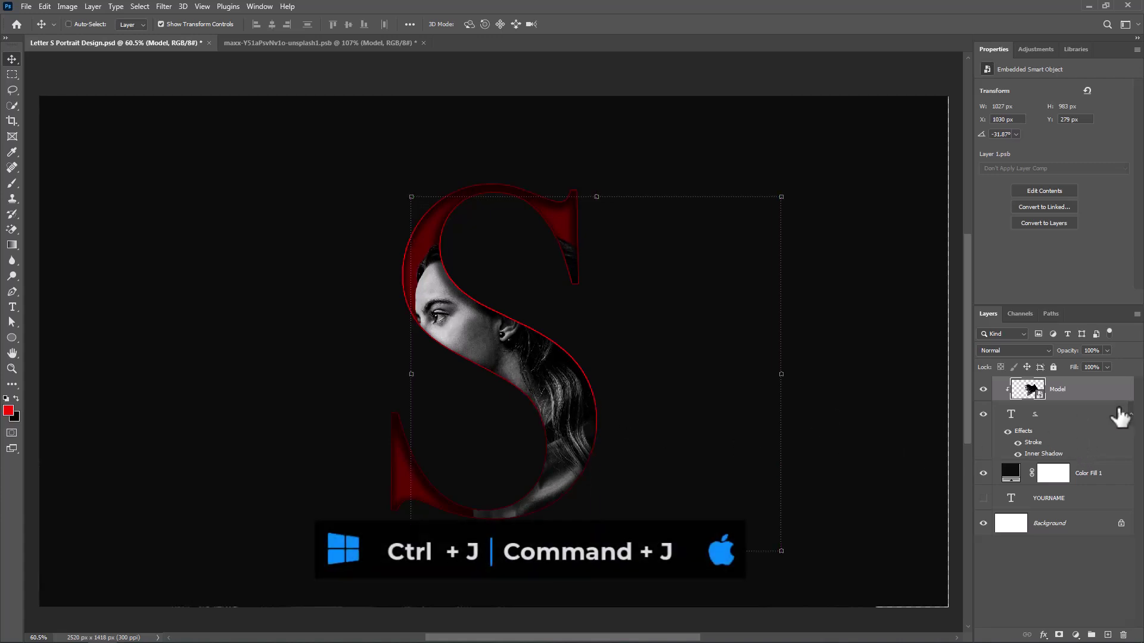
Step: Duplicate Model with a white layer mask, load the S outline as a selection, and target the copy's mask
key(ctrl+j)
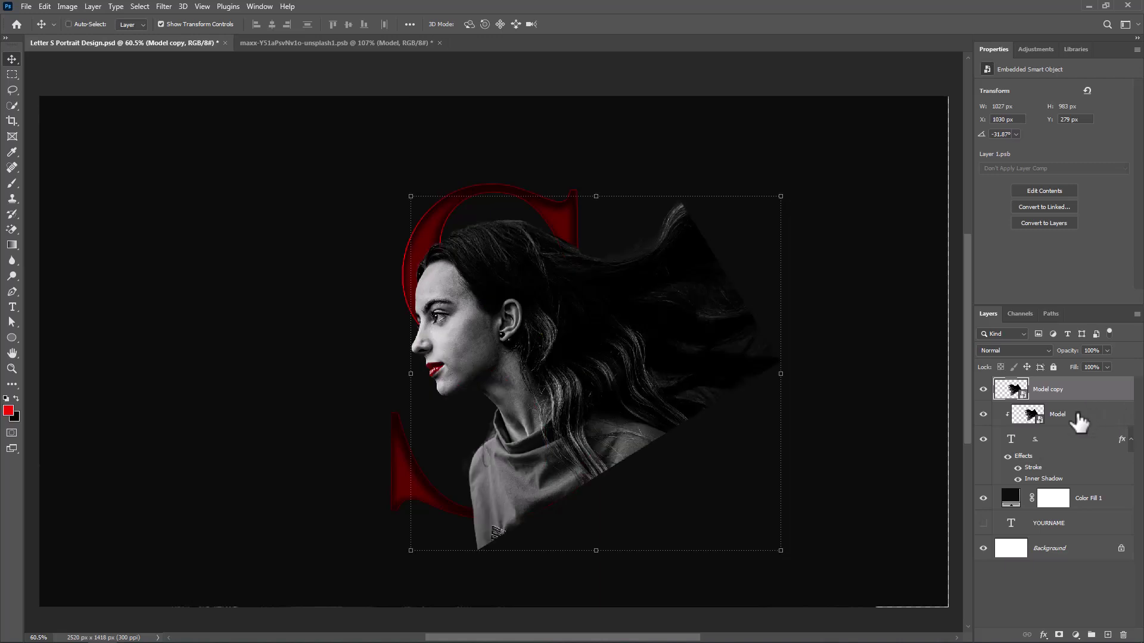
click(1060, 635)
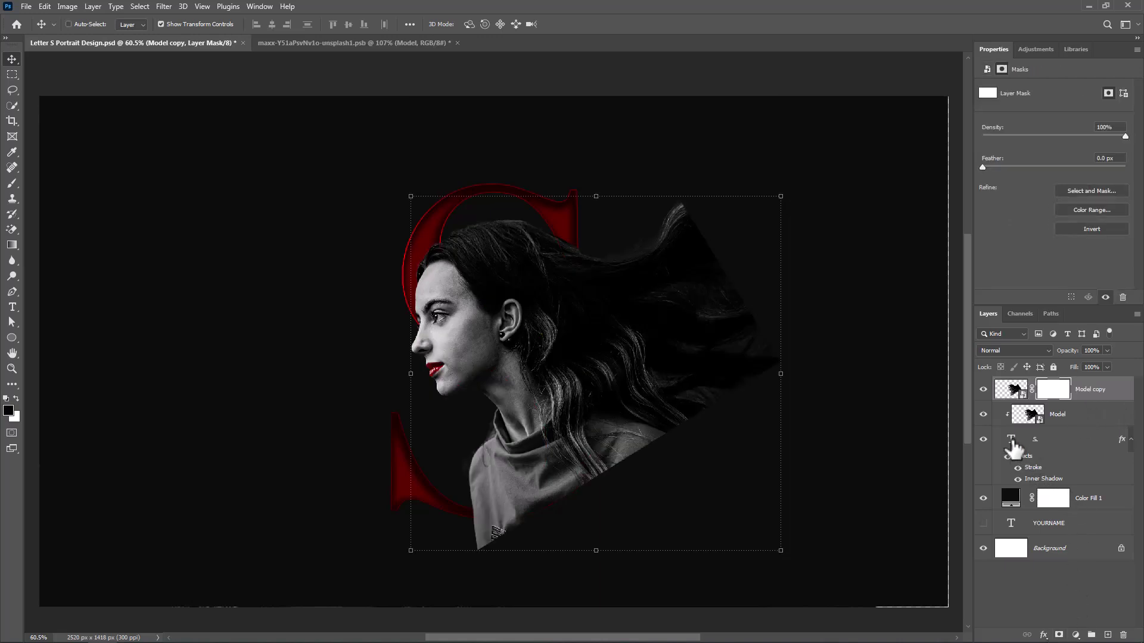
right_click(1013, 445)
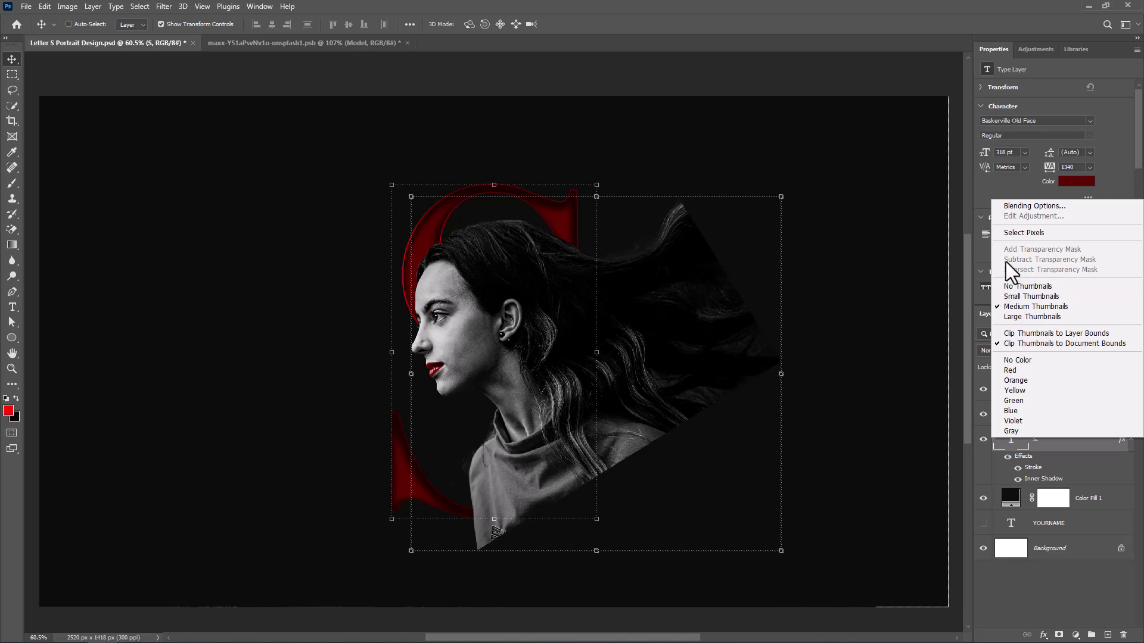
click(1016, 235)
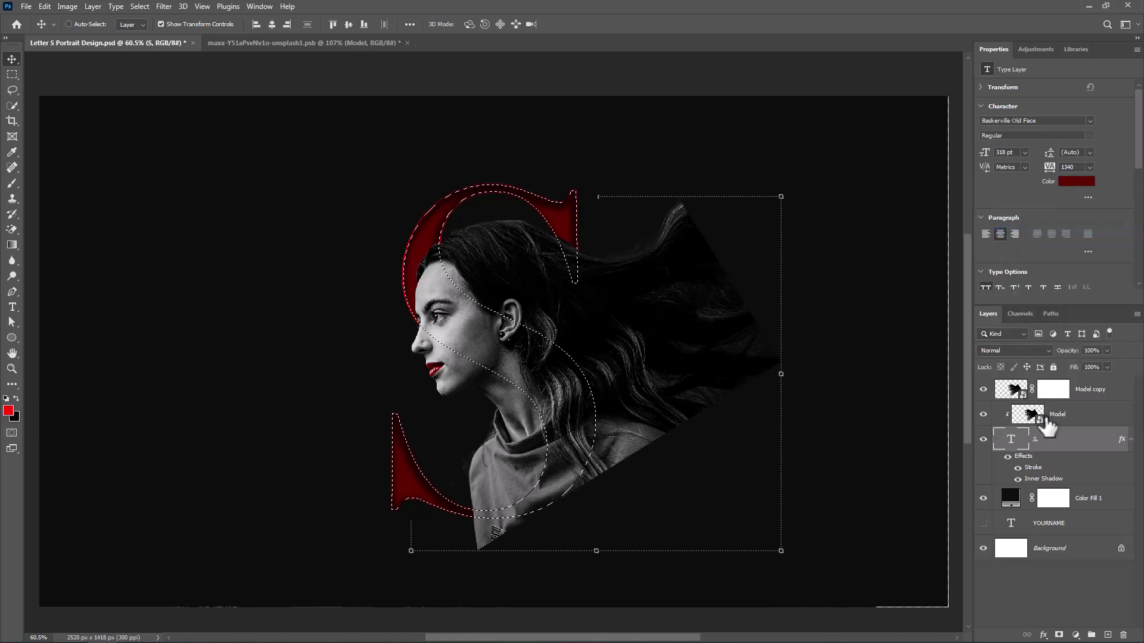
click(1053, 394)
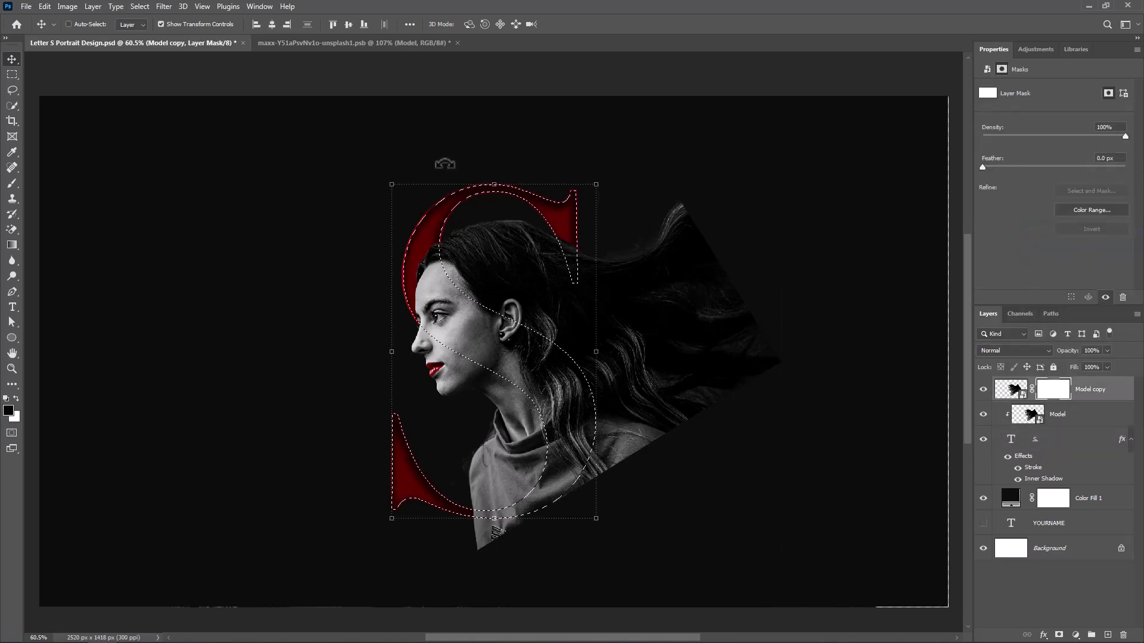